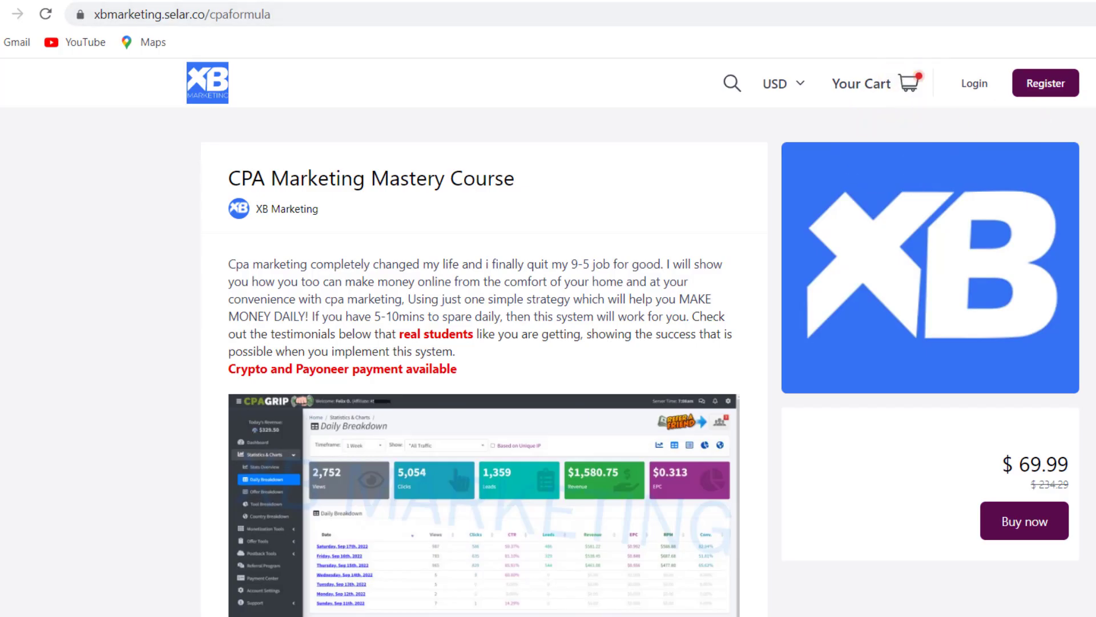
Step: Read through the CPA Marketing Mastery Course page, from the course description and earnings screenshots to the FAQ
scroll(548, 337, down, 4)
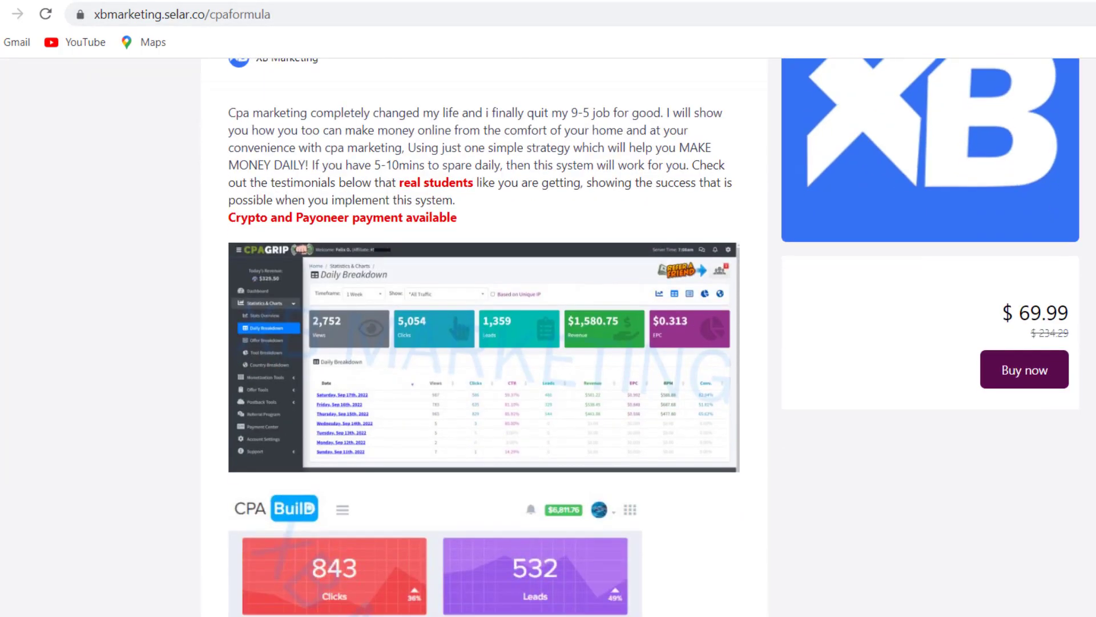
scroll(548, 337, down, 4)
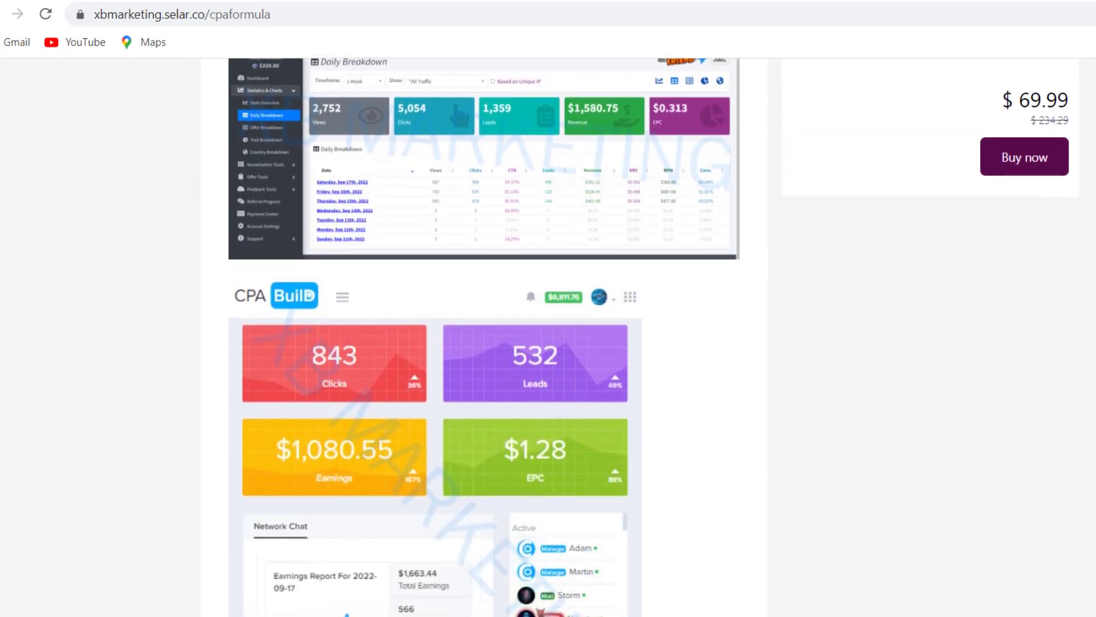
scroll(548, 337, down, 5)
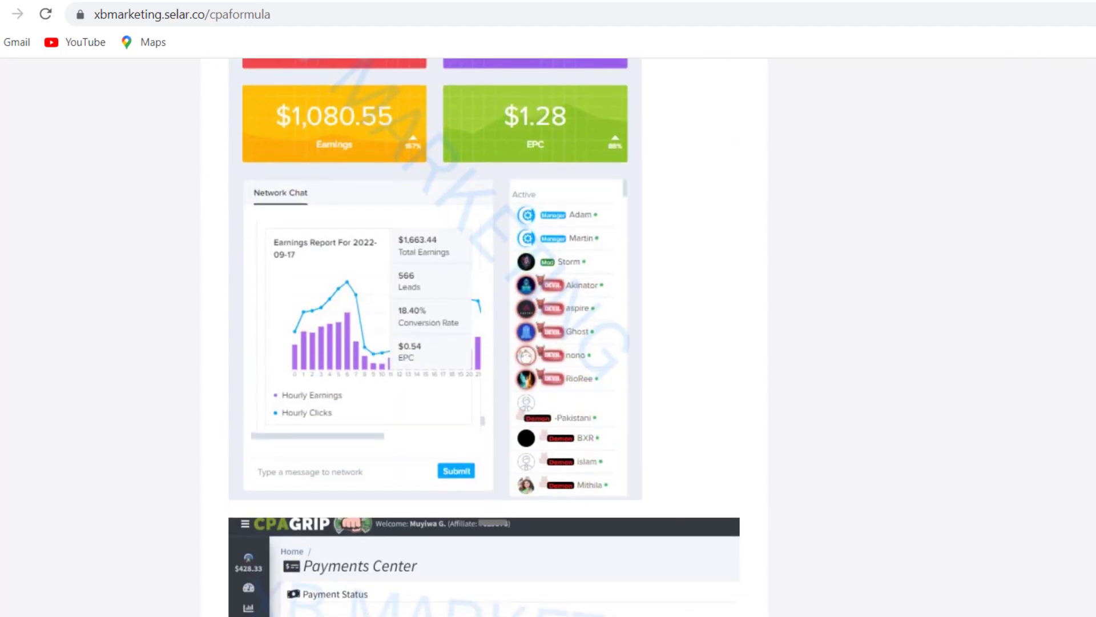
scroll(548, 337, down, 20)
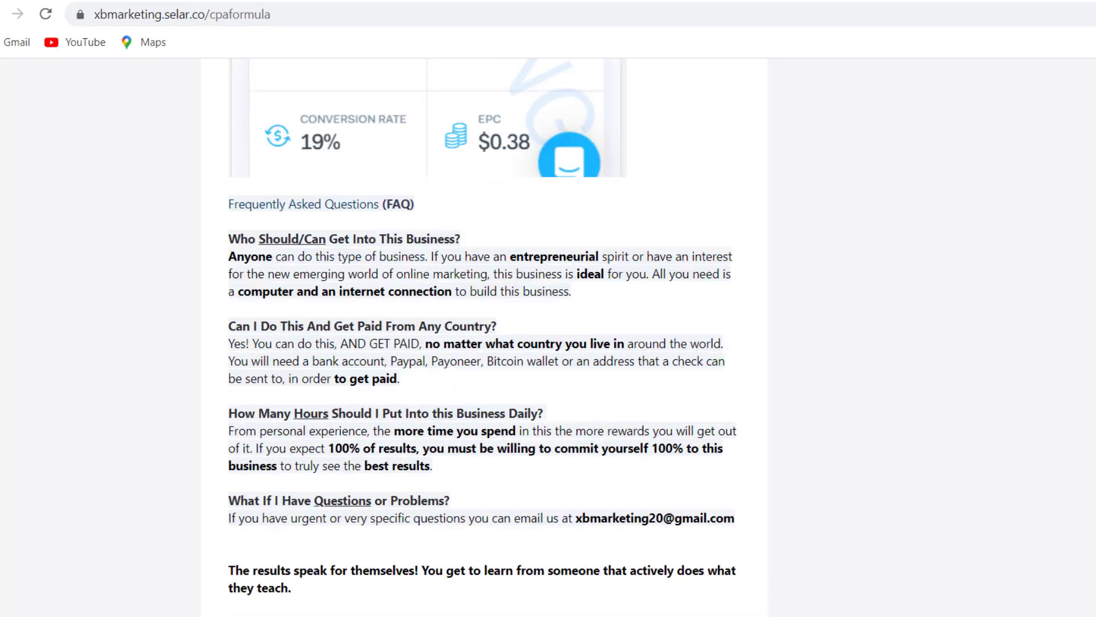
scroll(548, 337, down, 10)
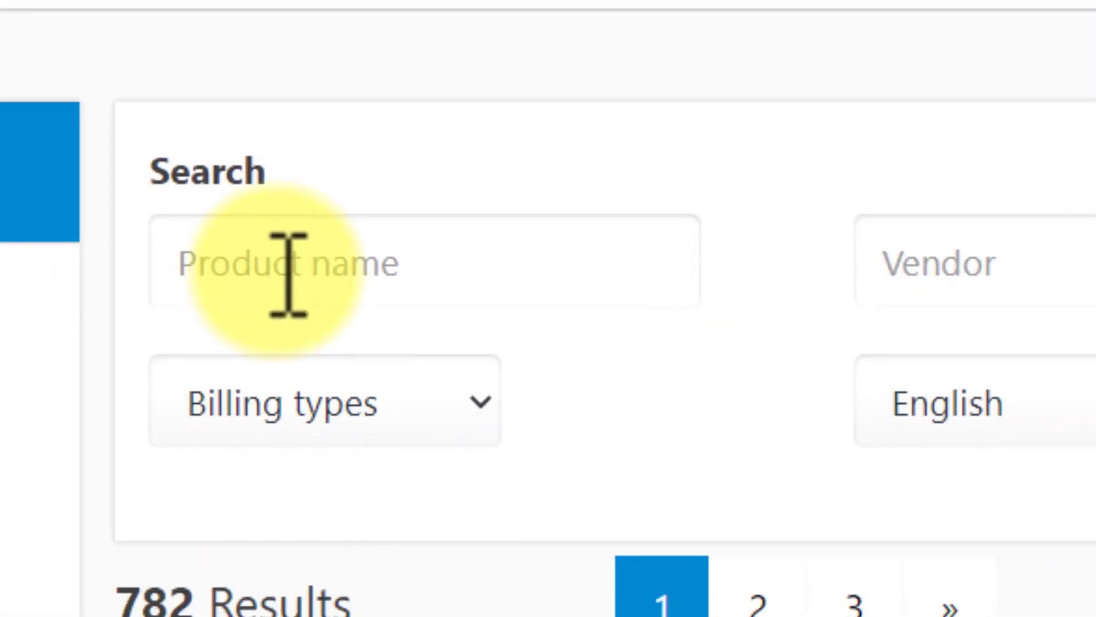
Step: Search the Digistore24 marketplace for products named "etsy" and review the Integration between Etsy and Facebook offer
click(331, 257)
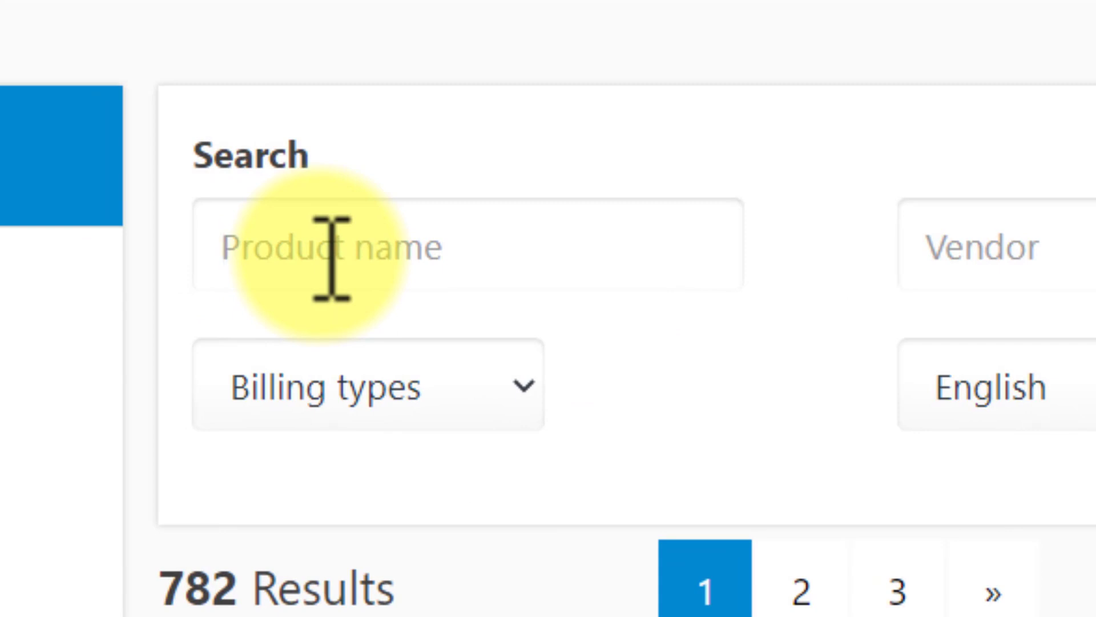
text(etsy)
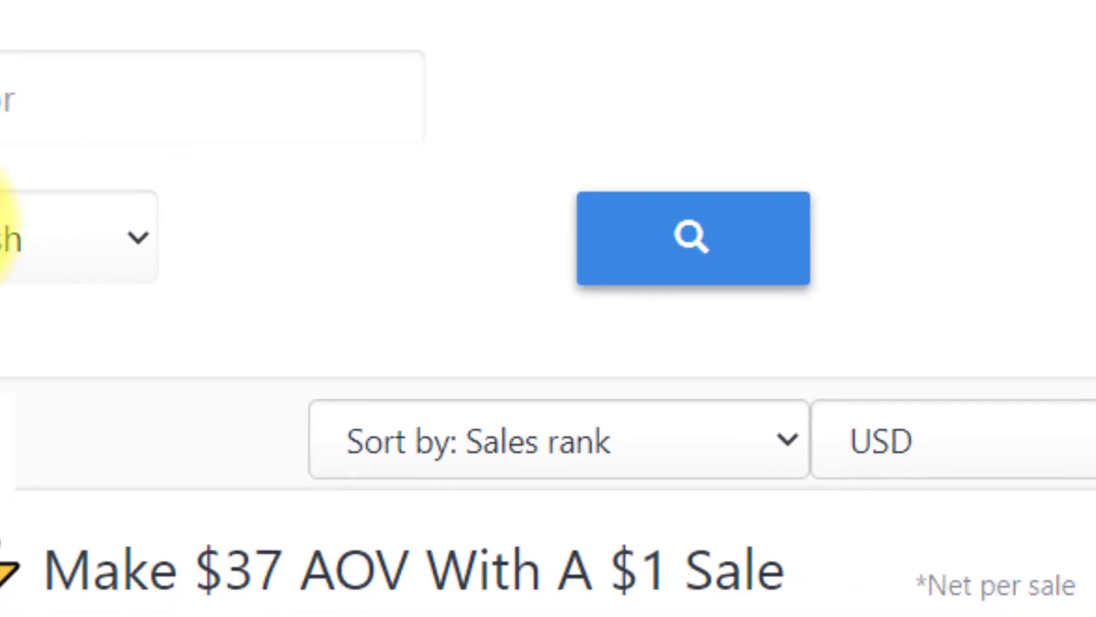
click(632, 258)
double_click(163, 559)
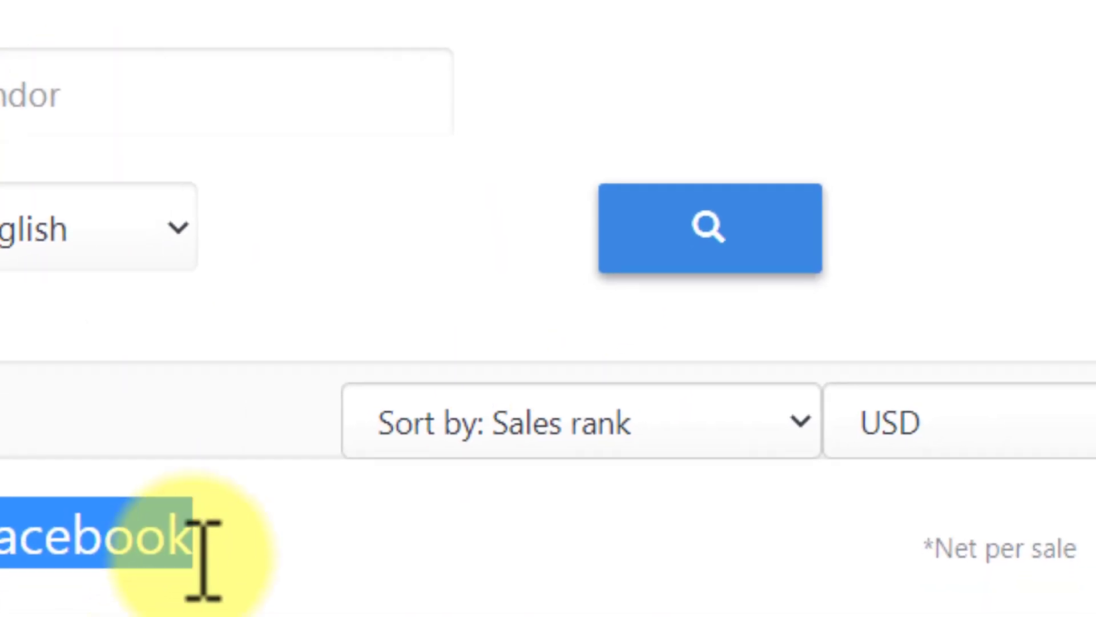
click(95, 616)
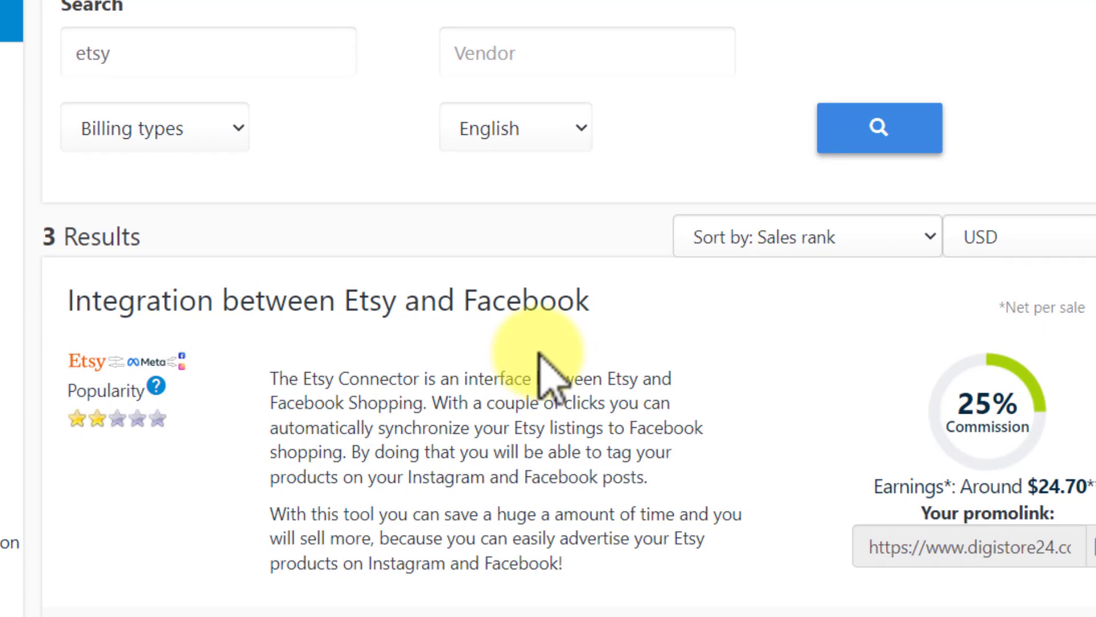
scroll(529, 386, down, 2)
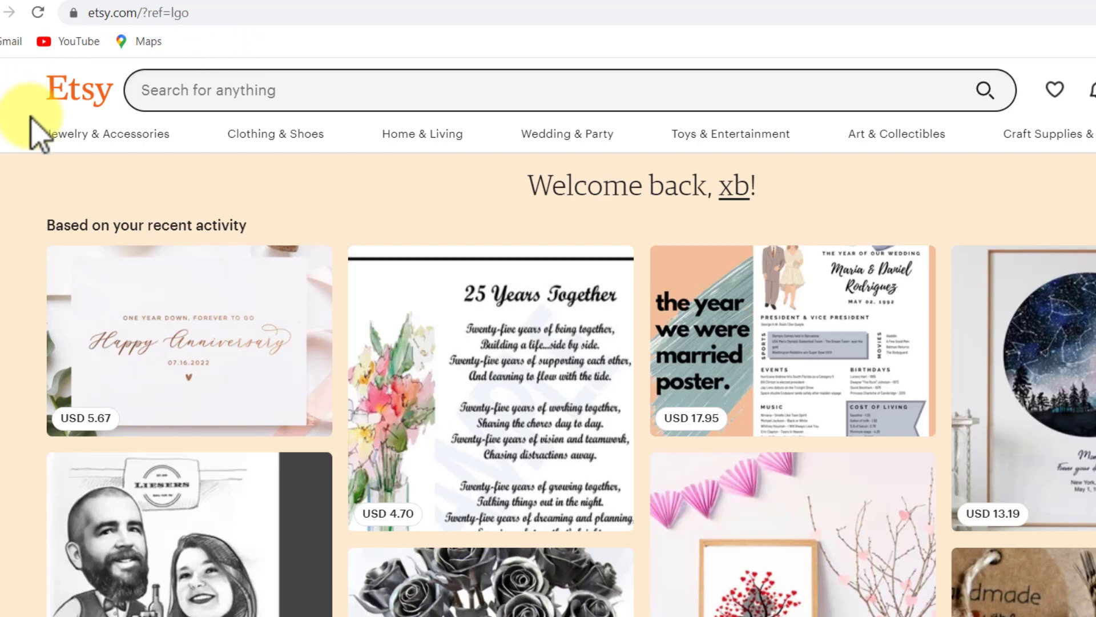
Step: Switch to the Etsy home page and browse its product categories, such as Clothing & Shoes and Home & Living
mouse_move(109, 149)
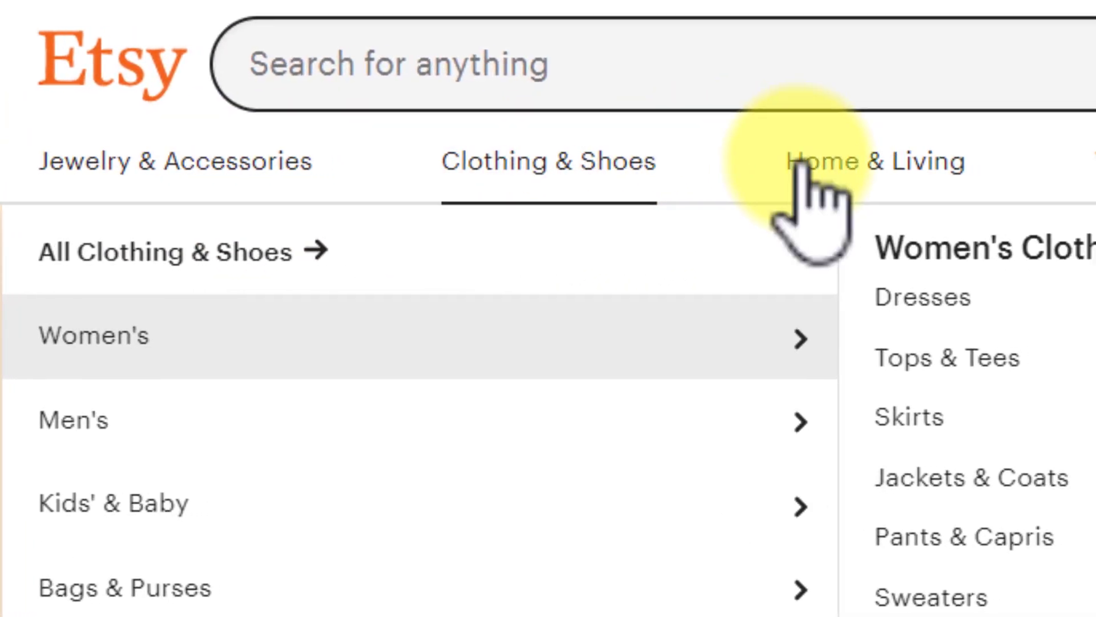
mouse_move(833, 165)
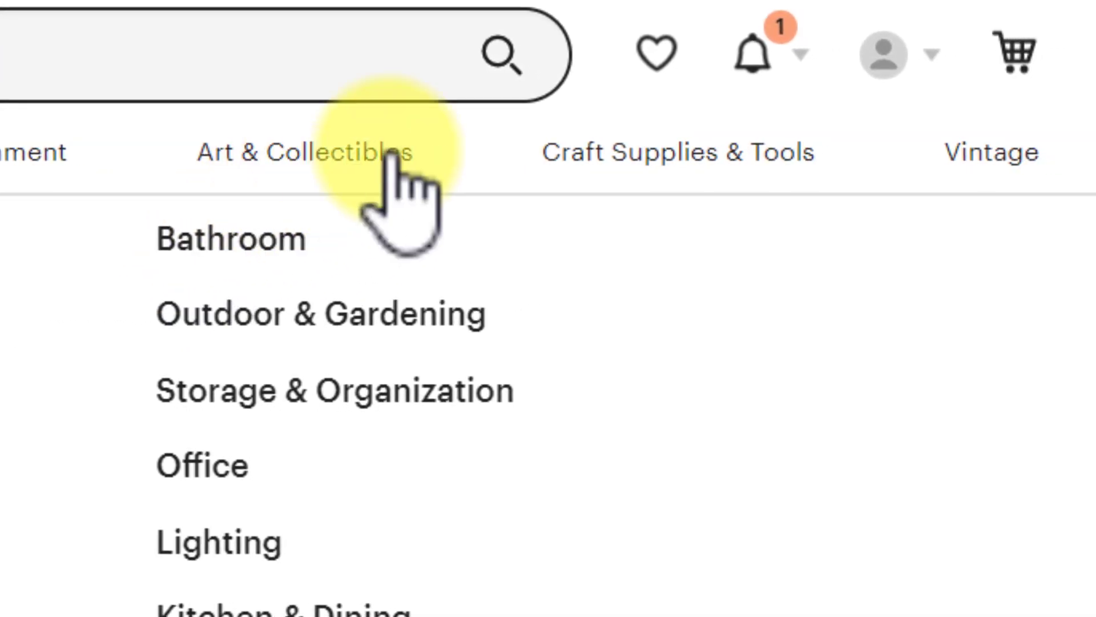
mouse_move(683, 162)
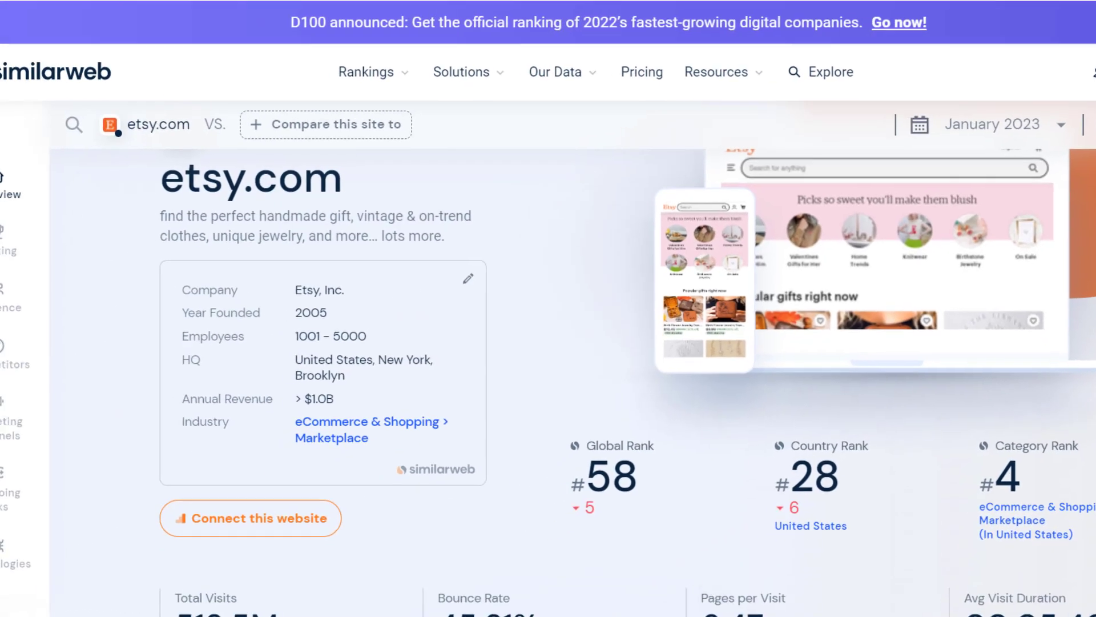
Step: Switch to Similarweb and examine the traffic overview for etsy.com
scroll(269, 235, down, 1)
scroll(269, 234, up, 1)
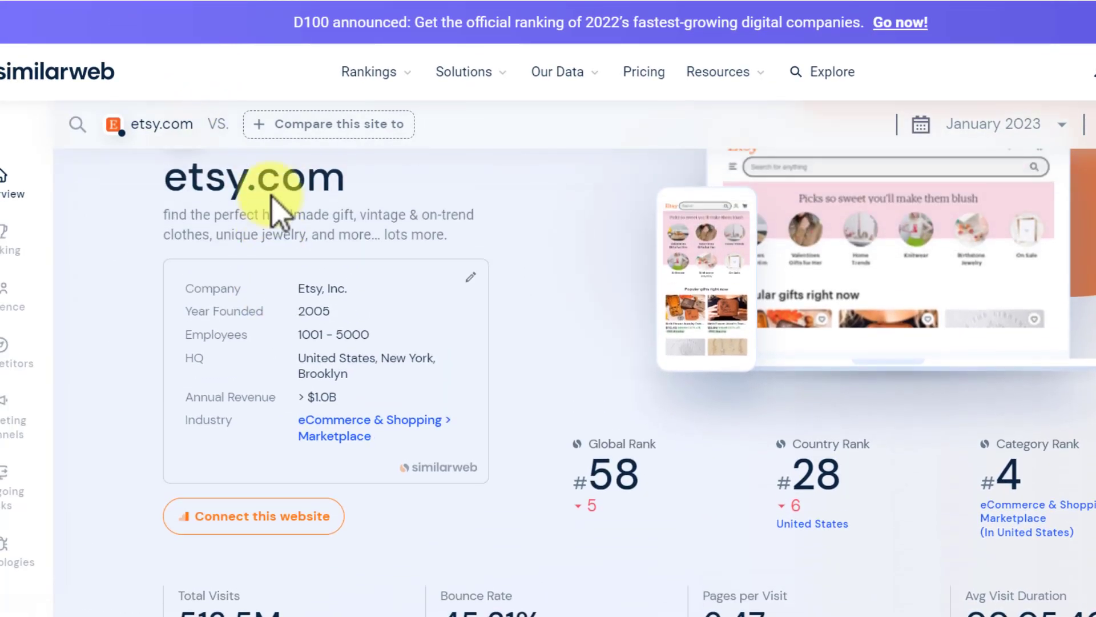
scroll(289, 191, down, 5)
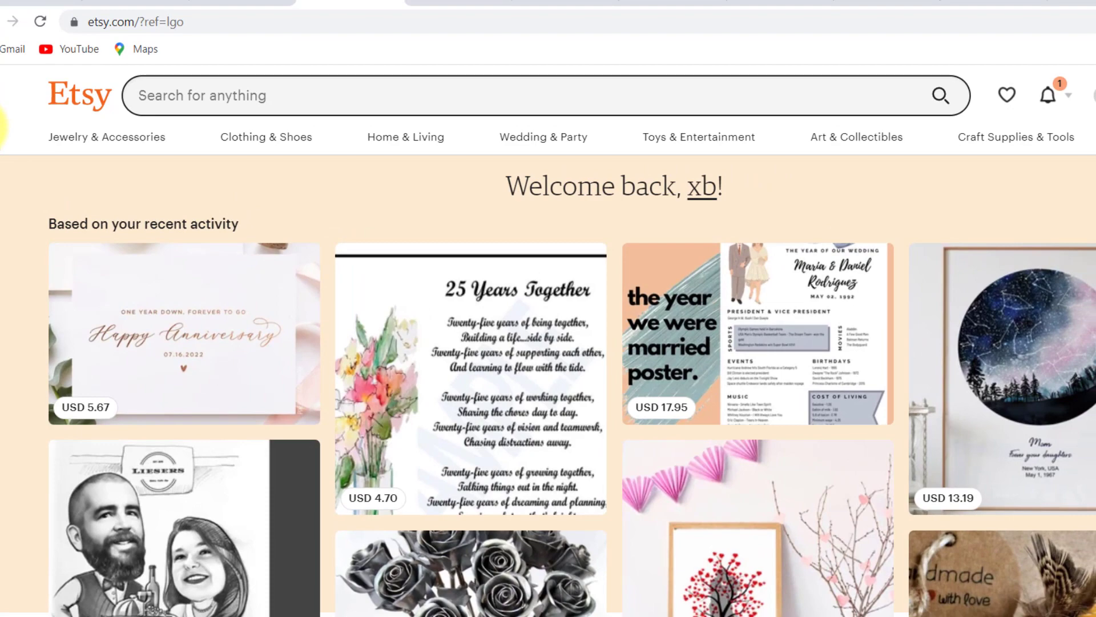
Step: Return to the Digistore24 etsy results and open the promolink of the Integration between Etsy and Facebook product
click(131, 5)
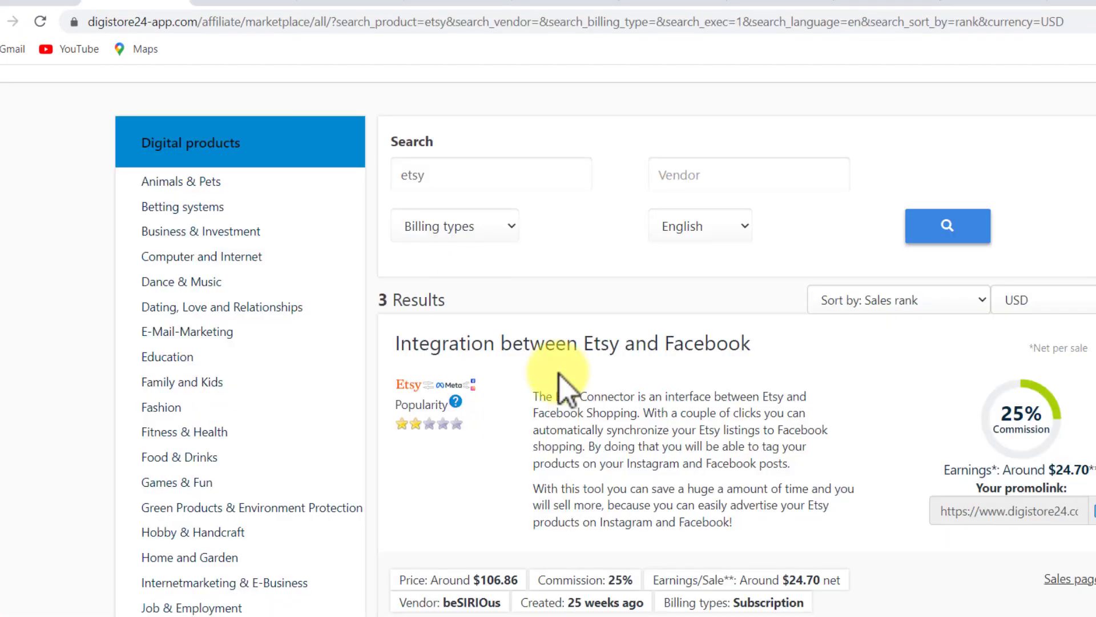
scroll(885, 447, down, 5)
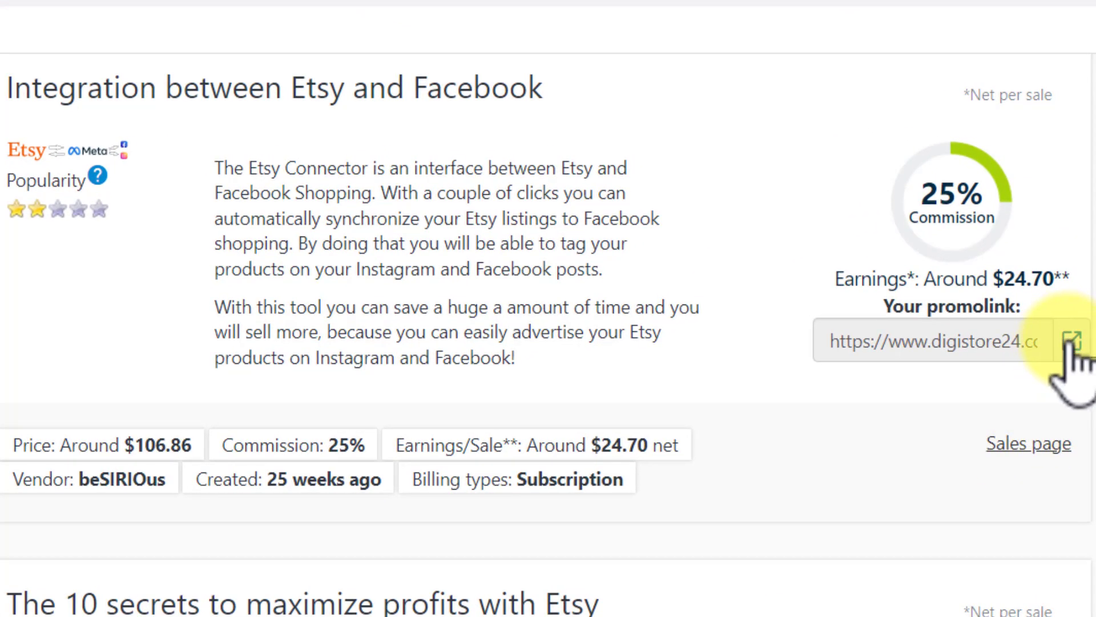
click(961, 342)
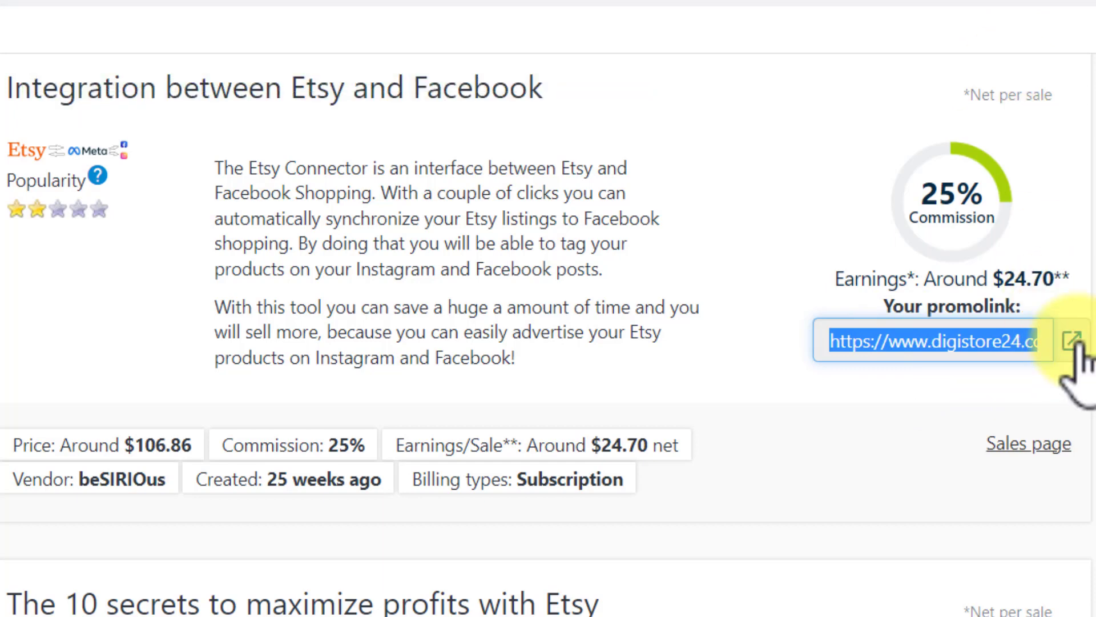
click(1074, 341)
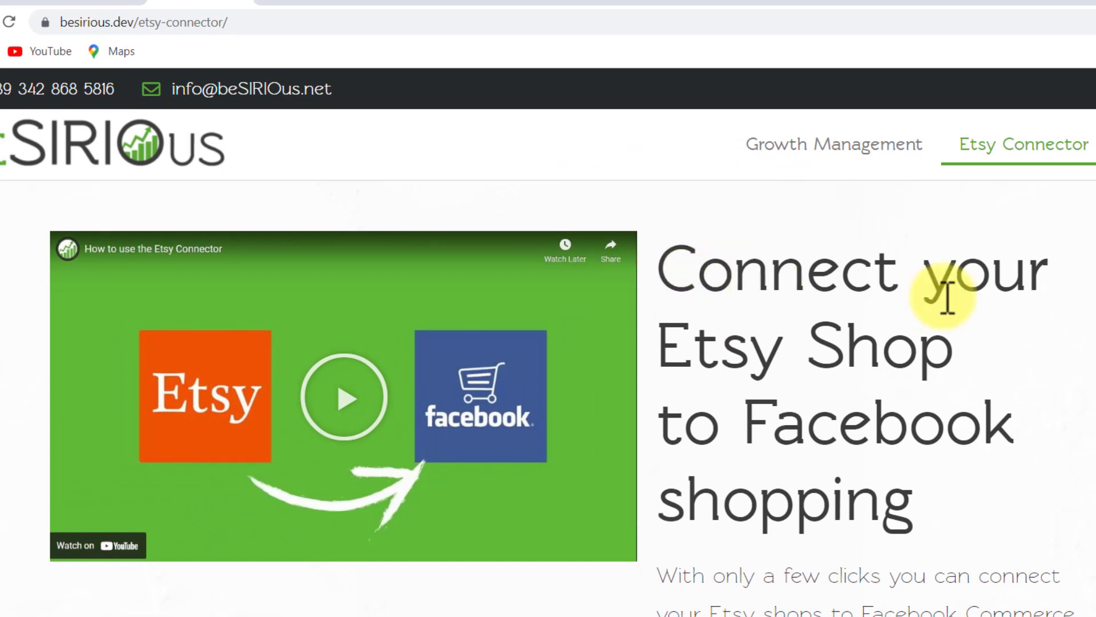
Step: Review the Etsy Connector sales page from its introduction and order option to the Etsy-to-Meta diagram
scroll(916, 311, down, 3)
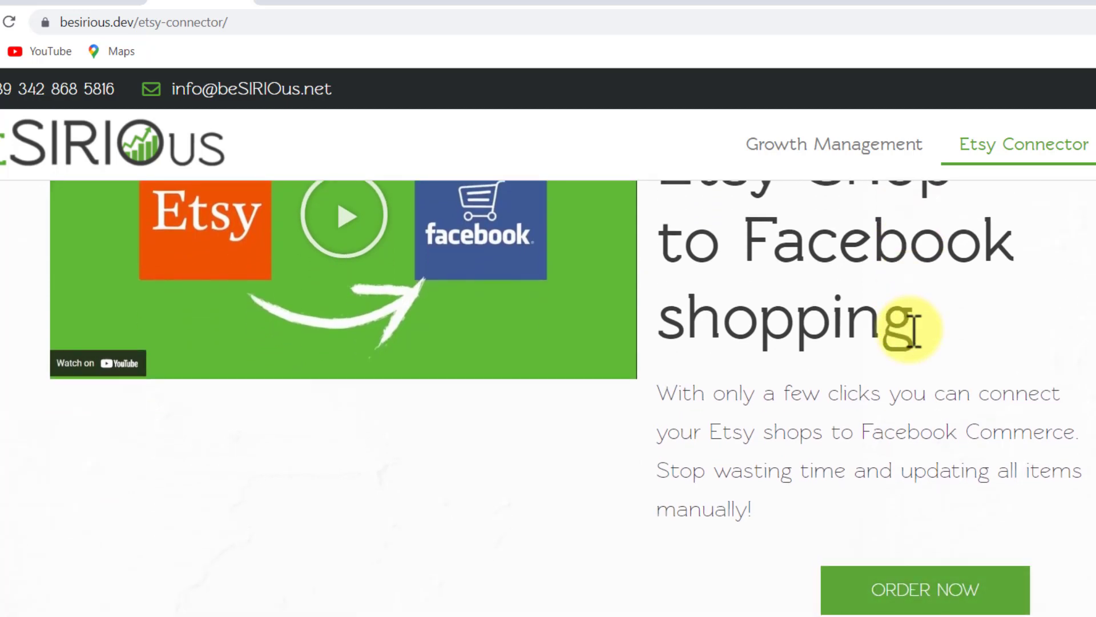
scroll(914, 330, down, 3)
scroll(914, 331, down, 2)
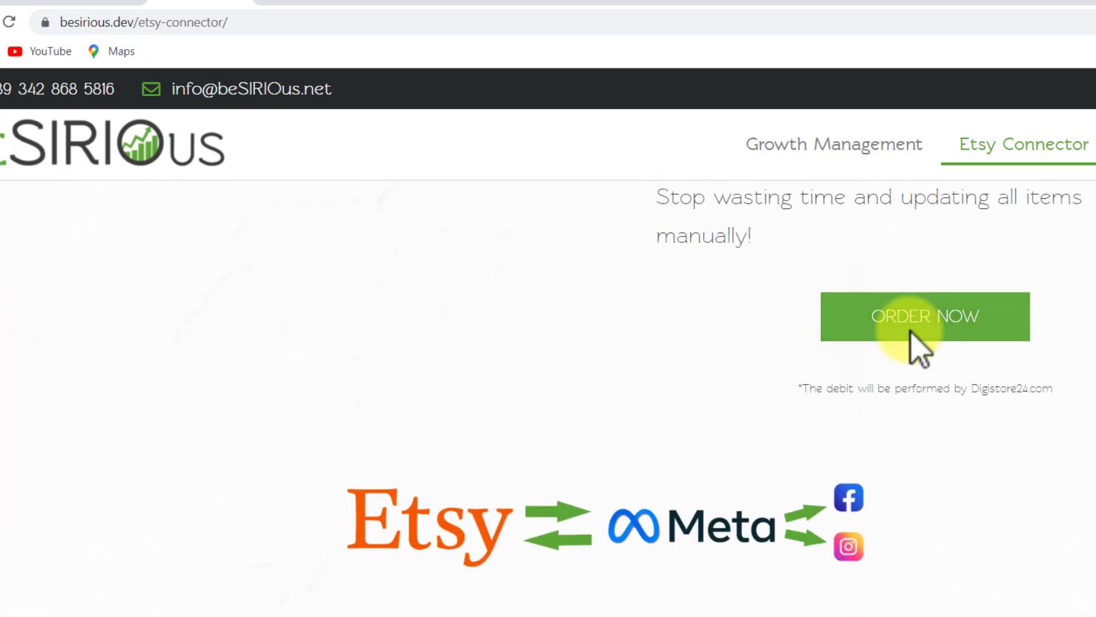
scroll(849, 343, up, 2)
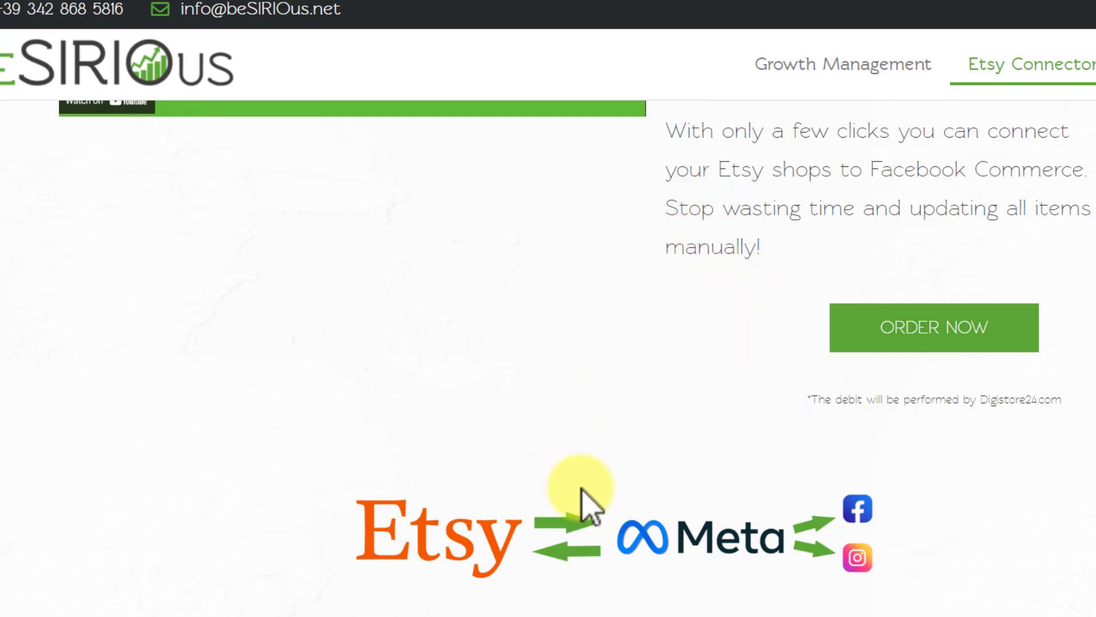
scroll(703, 391, down, 3)
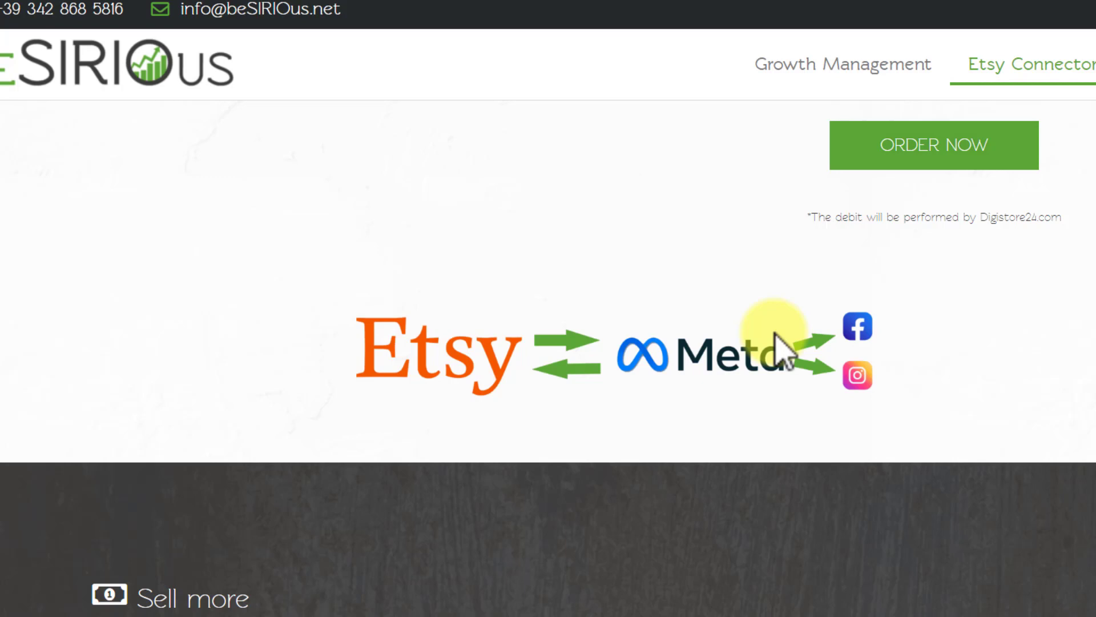
scroll(708, 266, down, 7)
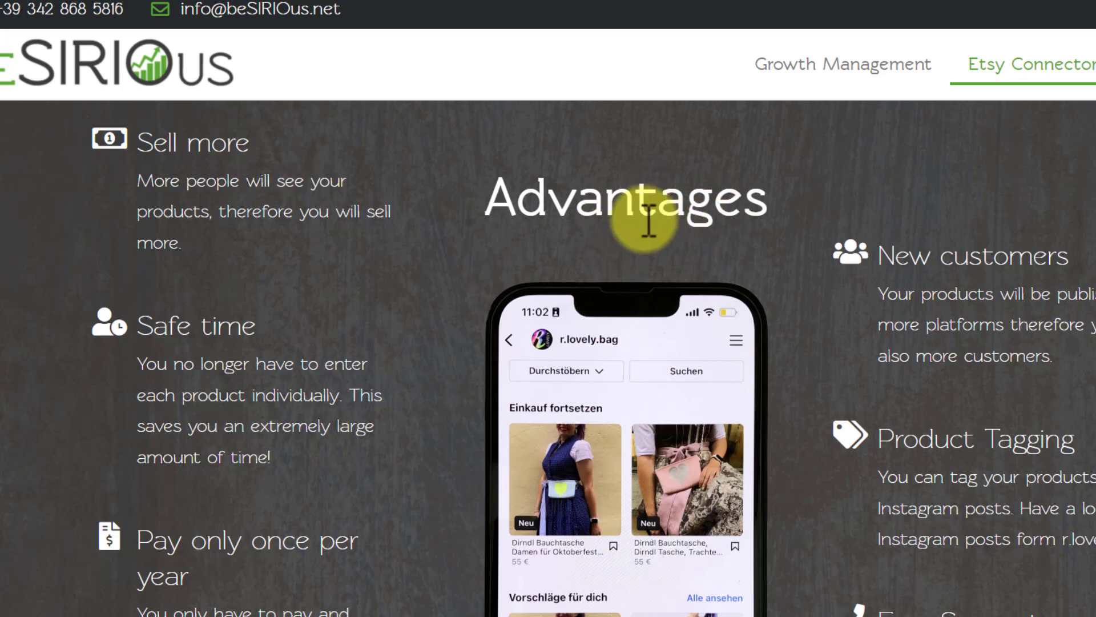
Step: Examine the Advantages section of the Etsy Connector page, highlighting the Sell more, Safe time and New customers headings
drag(138, 142, 253, 154)
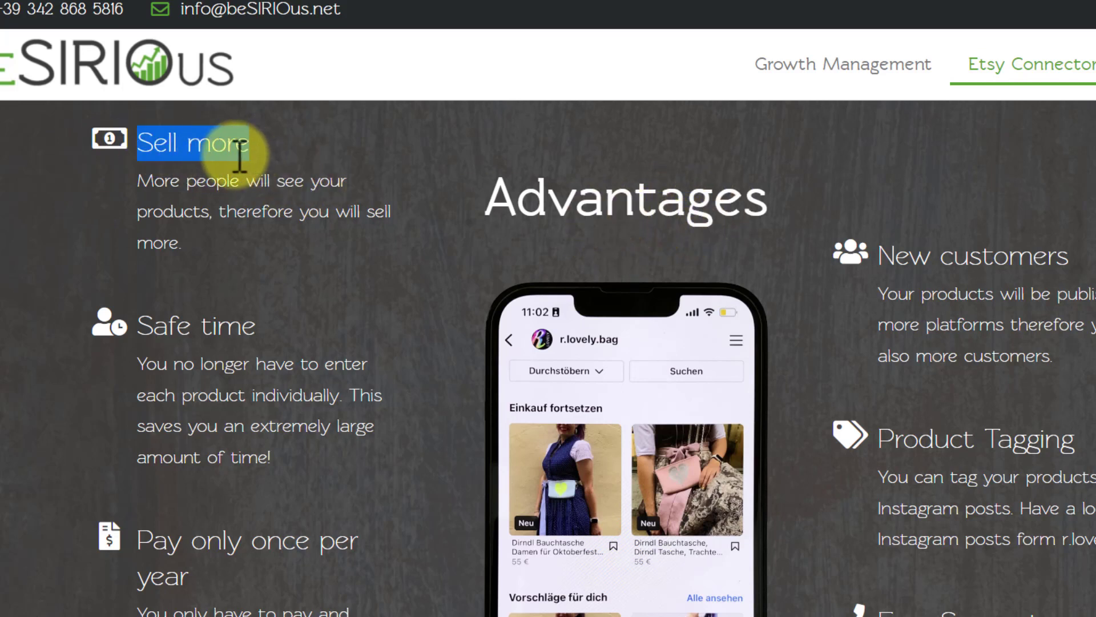
drag(257, 320, 98, 323)
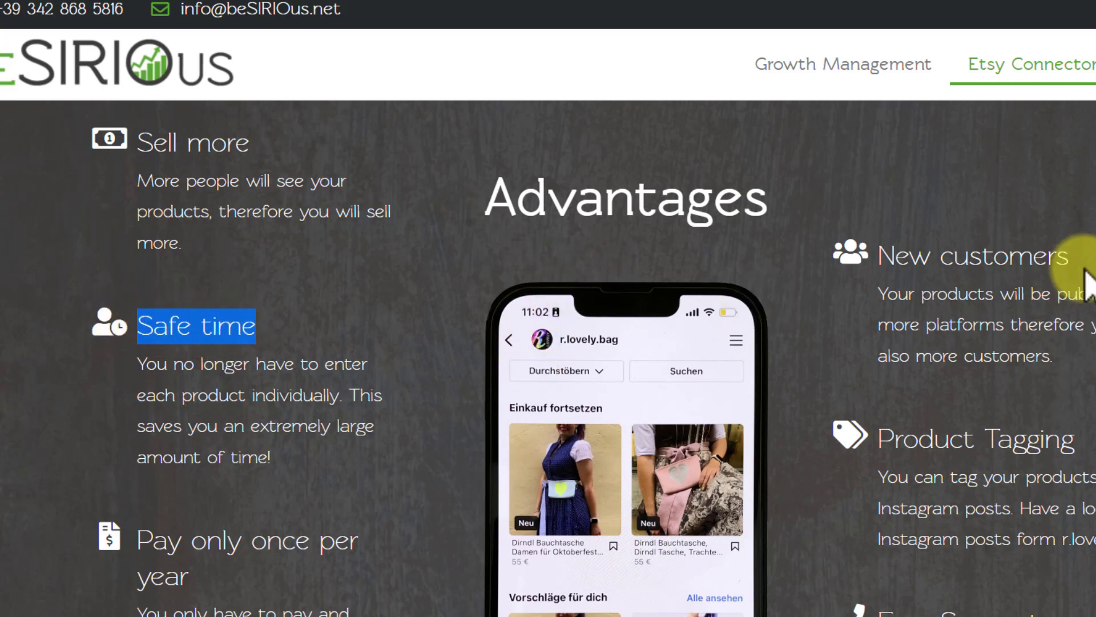
drag(1071, 257, 871, 275)
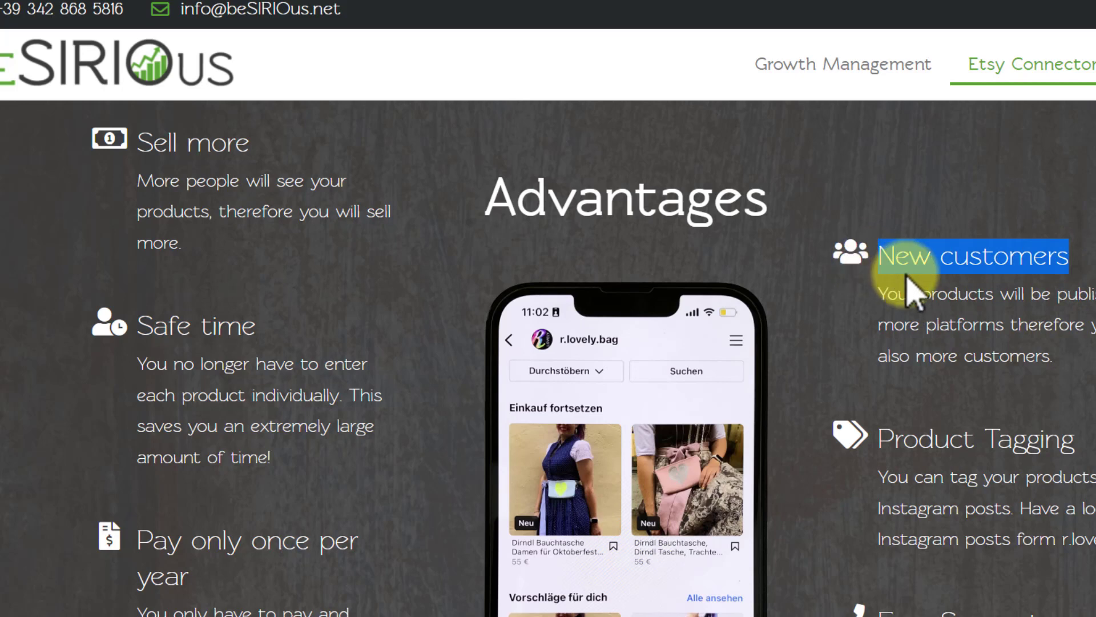
scroll(857, 282, down, 2)
scroll(619, 286, down, 4)
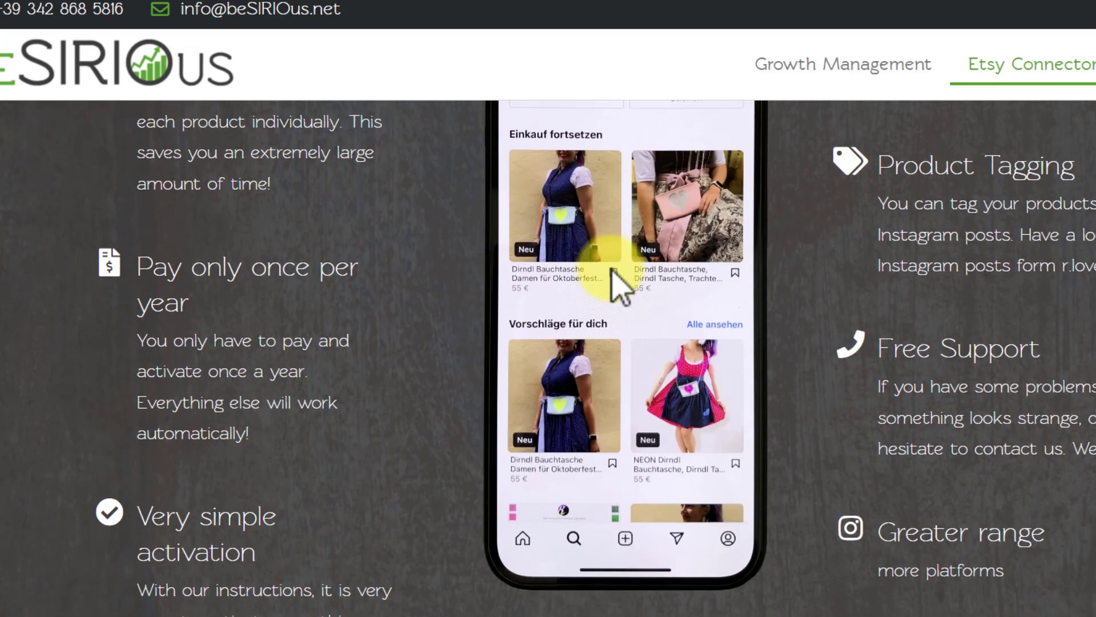
scroll(607, 274, up, 10)
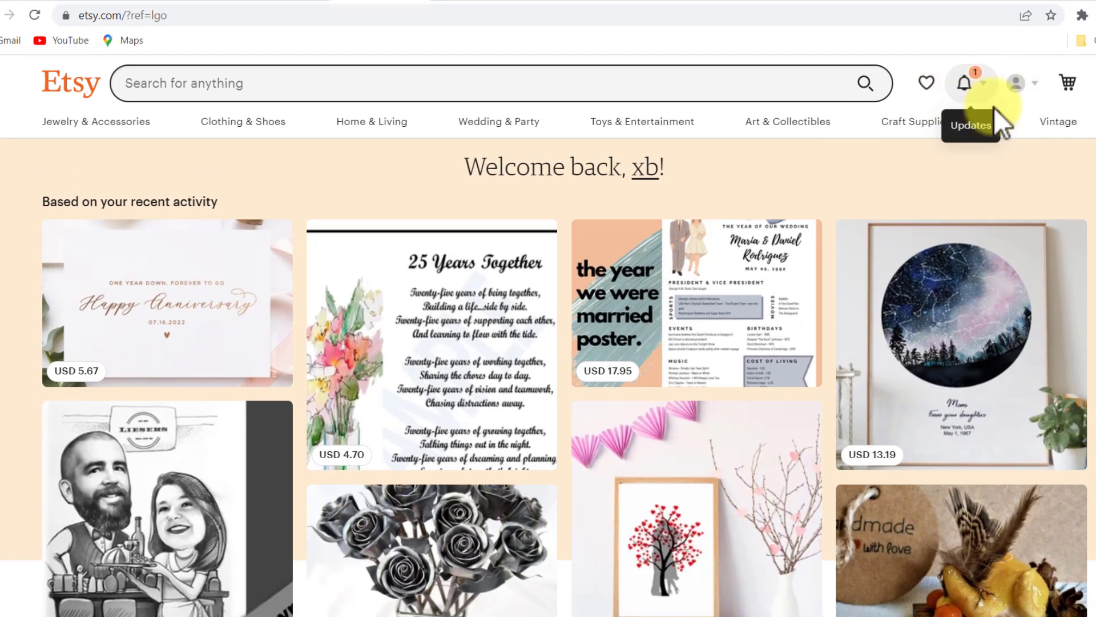
Step: Switch to Etsy, open the account's public profile for editing, and bring up the file selection for the profile picture
click(1021, 86)
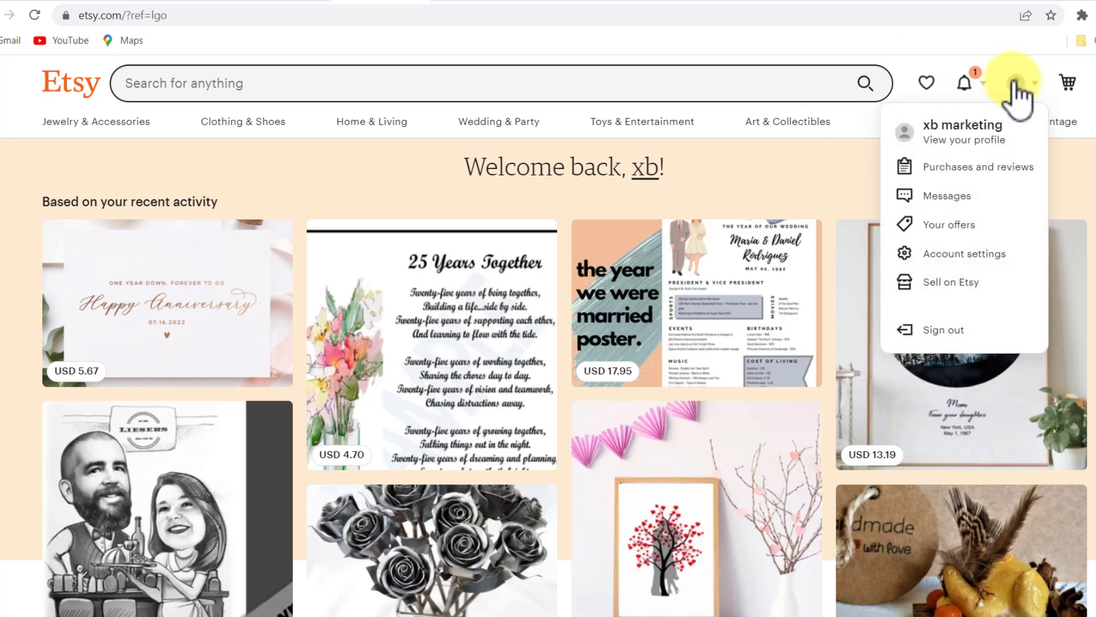
click(950, 140)
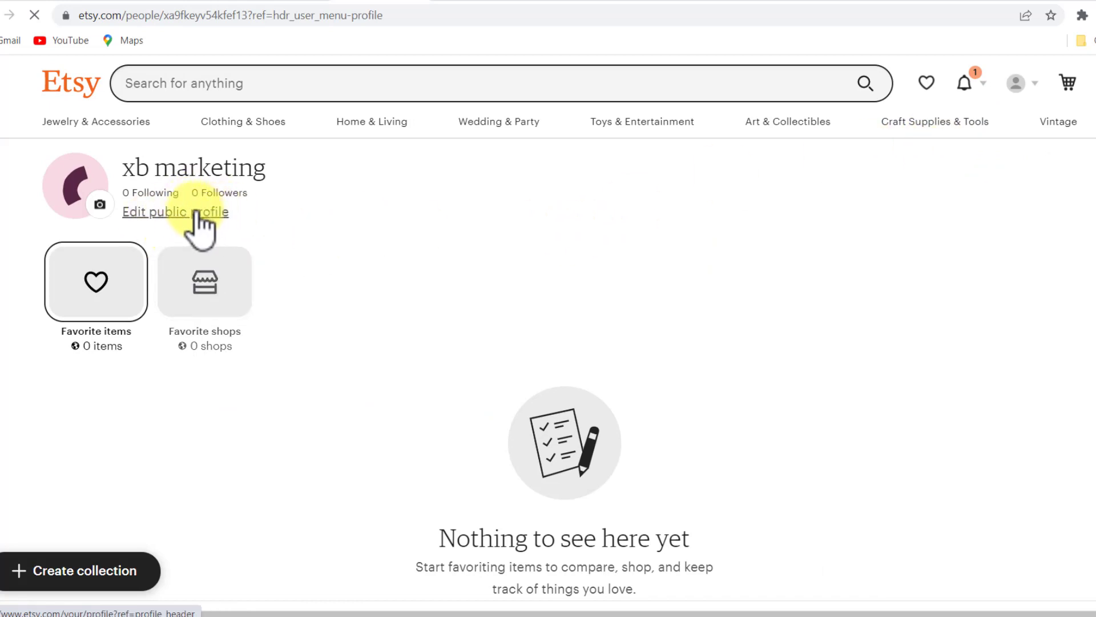
click(220, 217)
scroll(447, 108, down, 2)
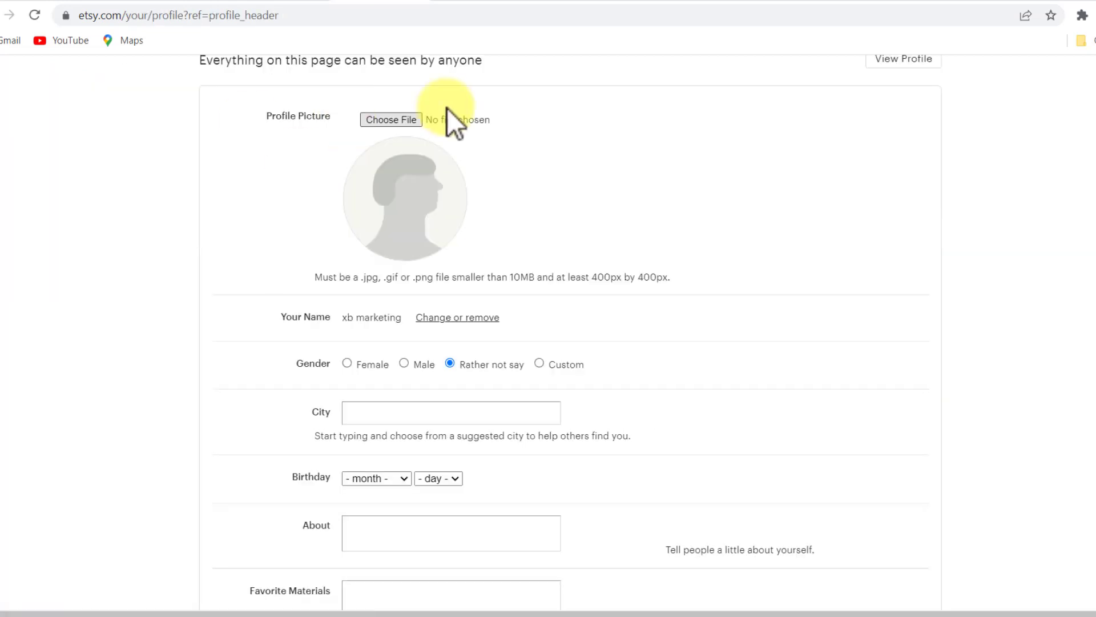
scroll(408, 196, up, 1)
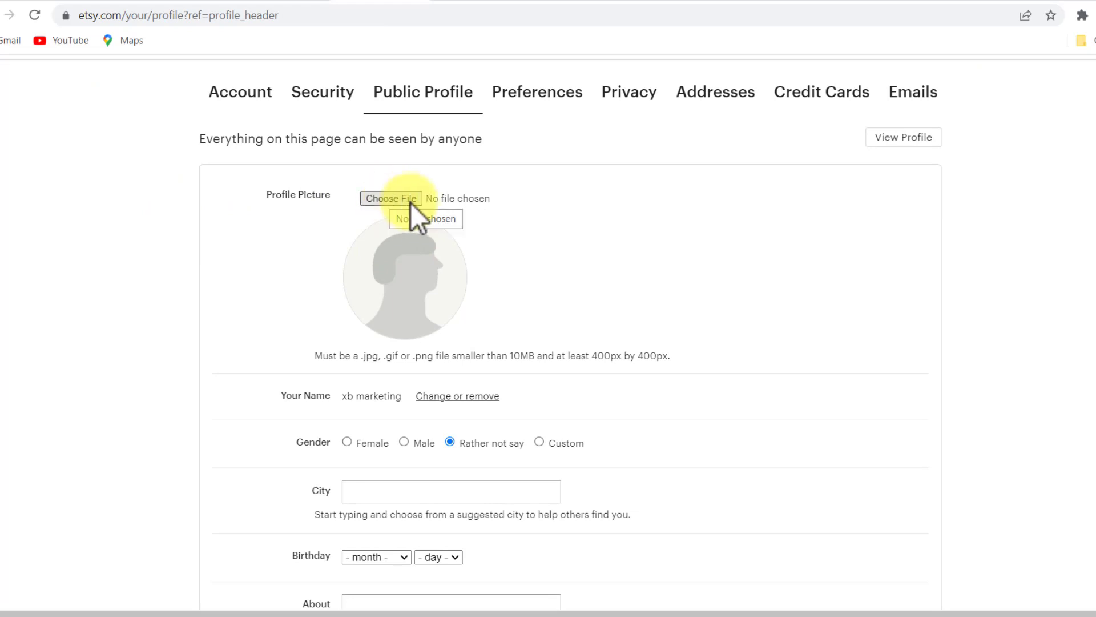
click(404, 199)
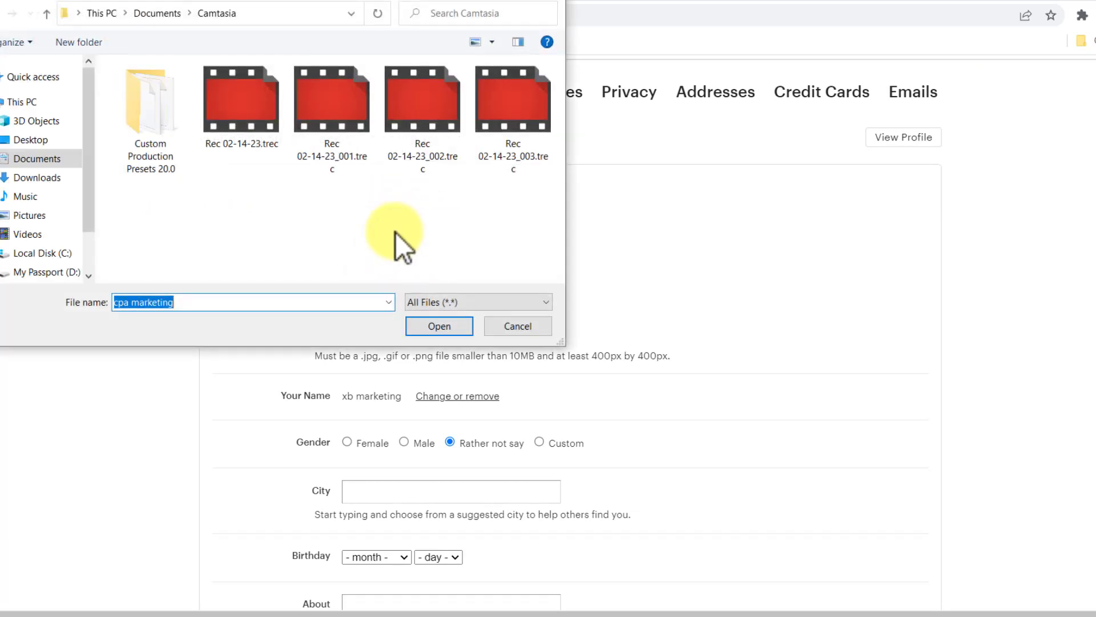
click(532, 334)
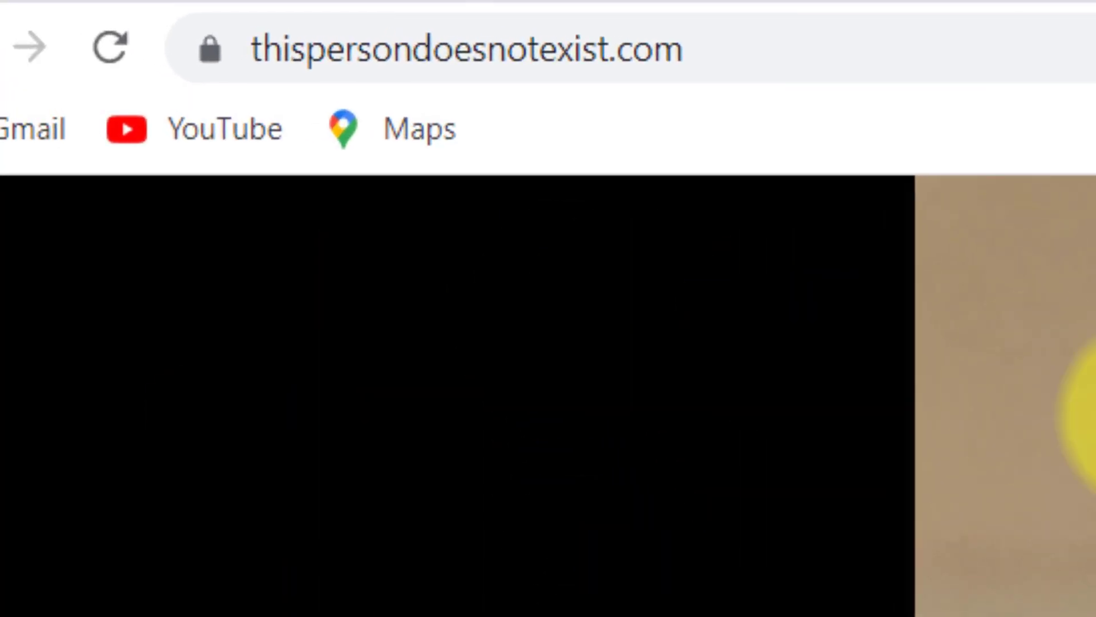
Step: Save the generated portrait from thispersondoesnotexist.com and choose image.jfif from Downloads as the Etsy profile picture
right_click(974, 289)
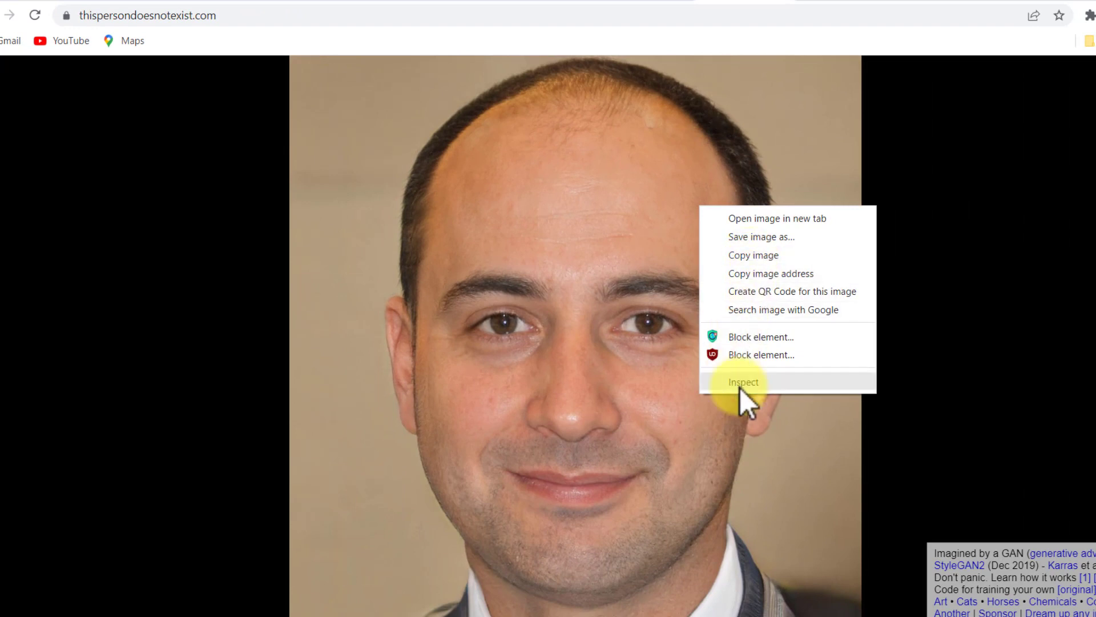
click(760, 238)
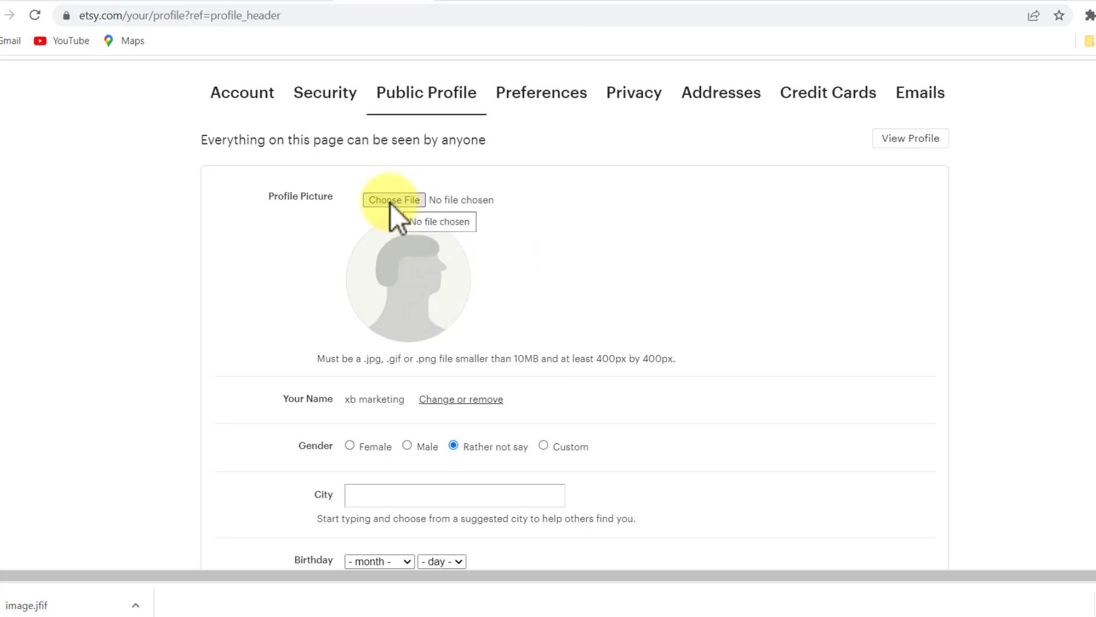
click(394, 200)
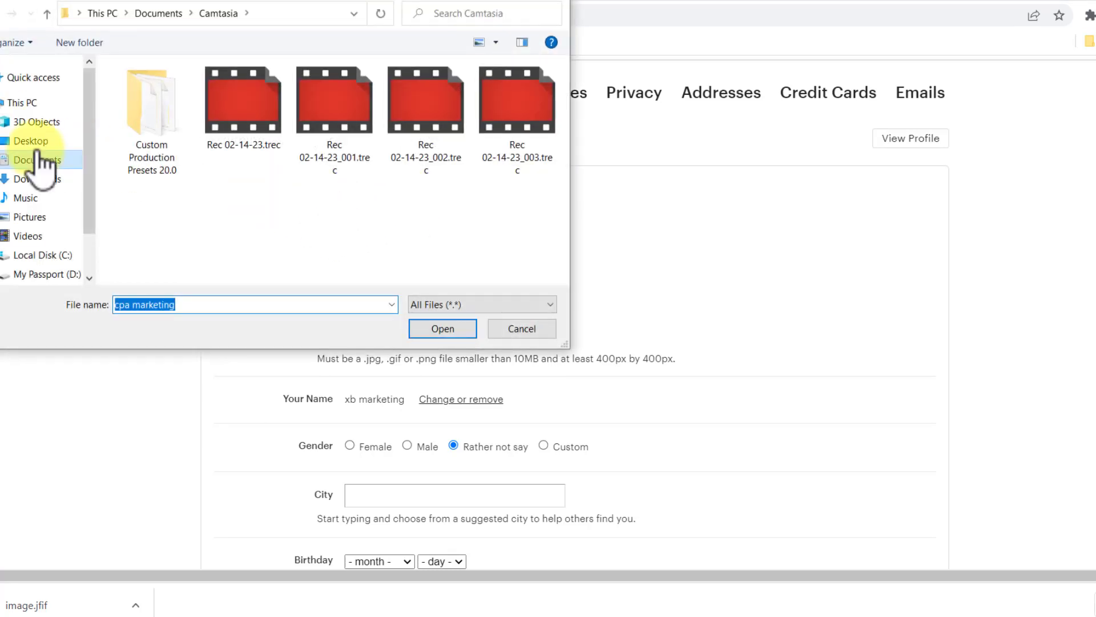
click(37, 179)
click(171, 151)
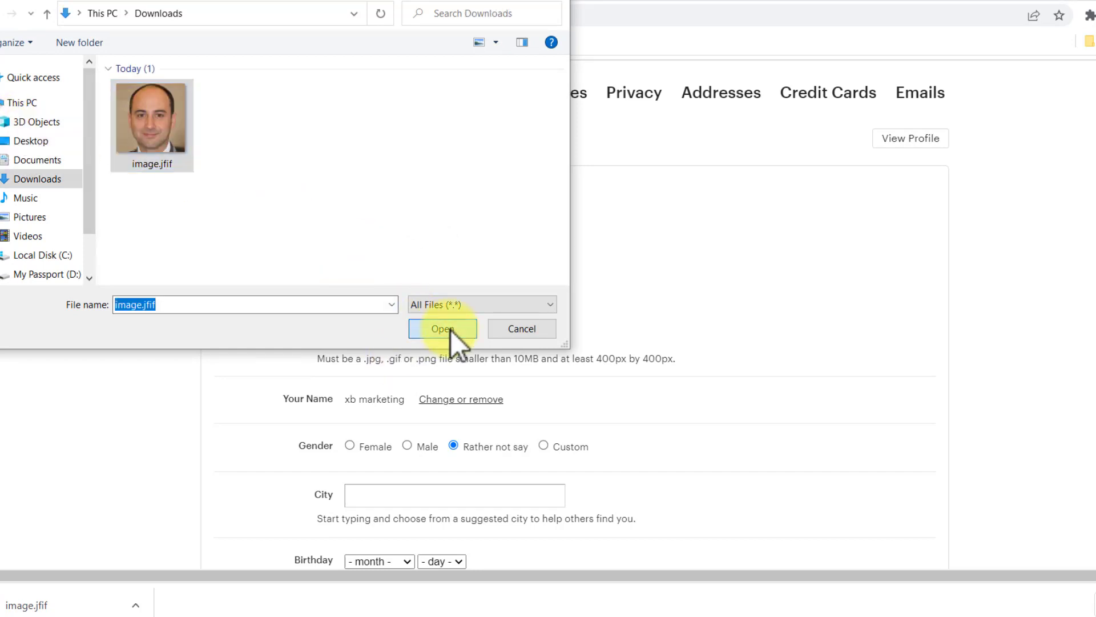
click(451, 330)
Step: Save the public profile changes and check the new profile picture
scroll(642, 293, down, 8)
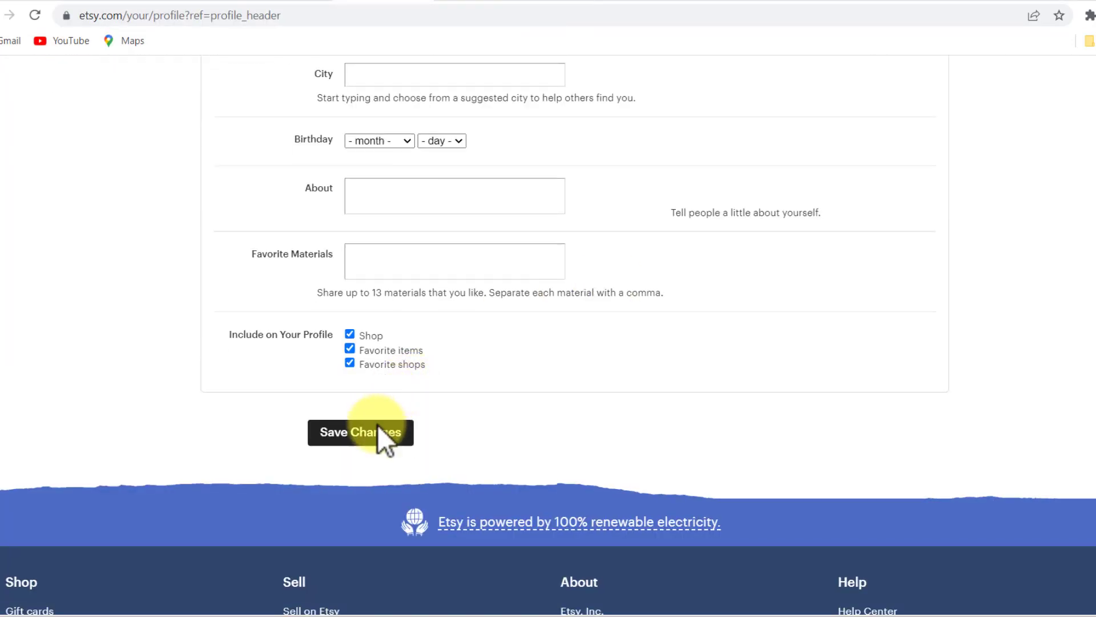
click(378, 428)
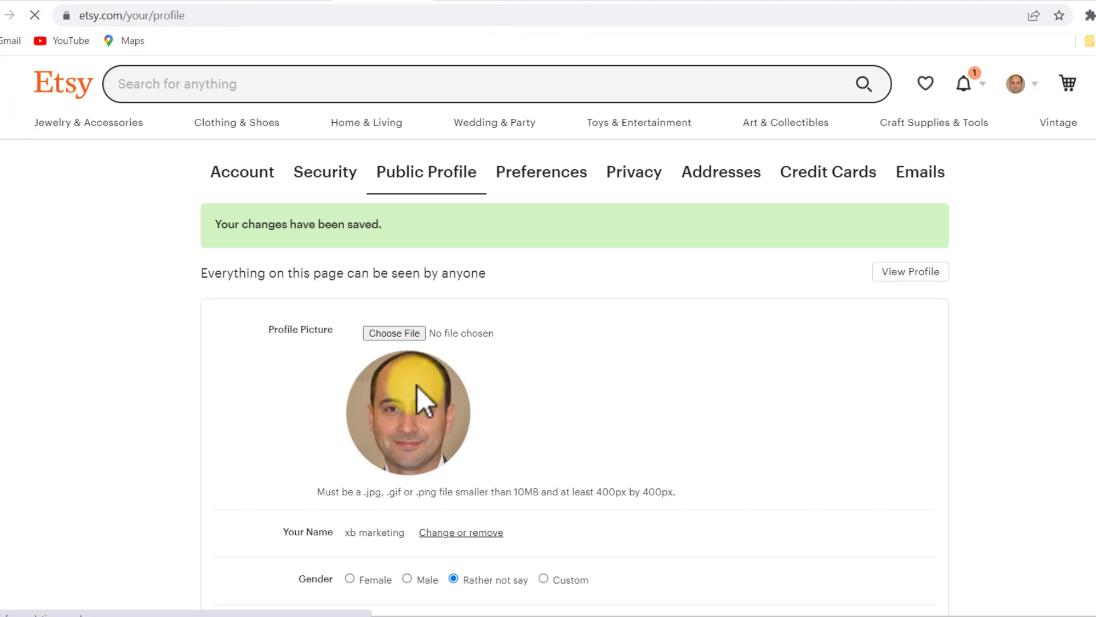
scroll(417, 386, down, 1)
drag(402, 344, 501, 320)
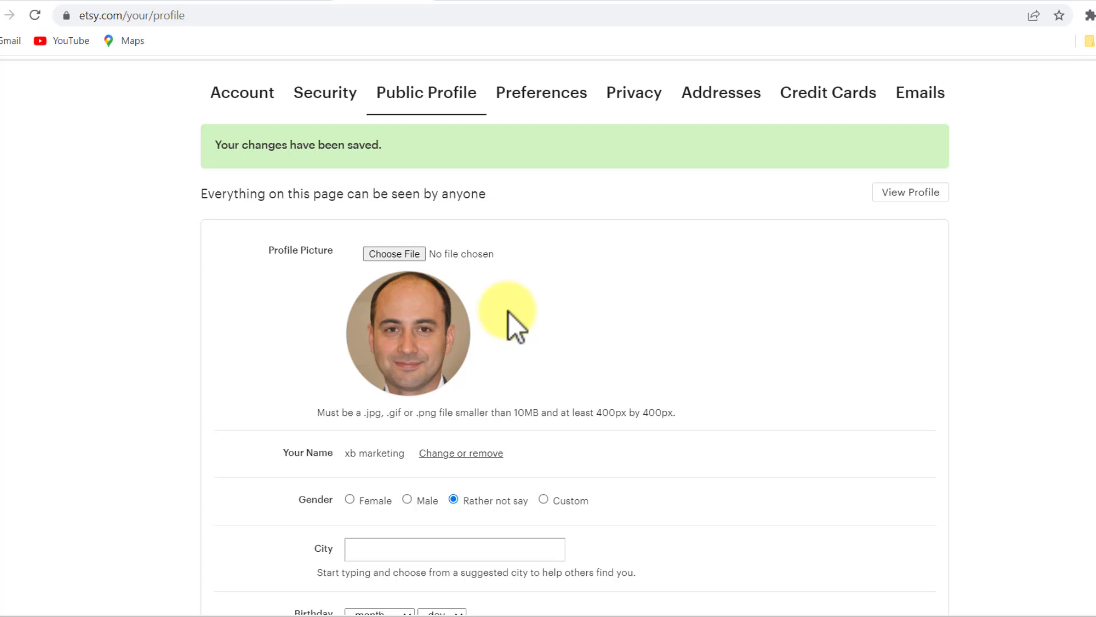
scroll(509, 312, up, 1)
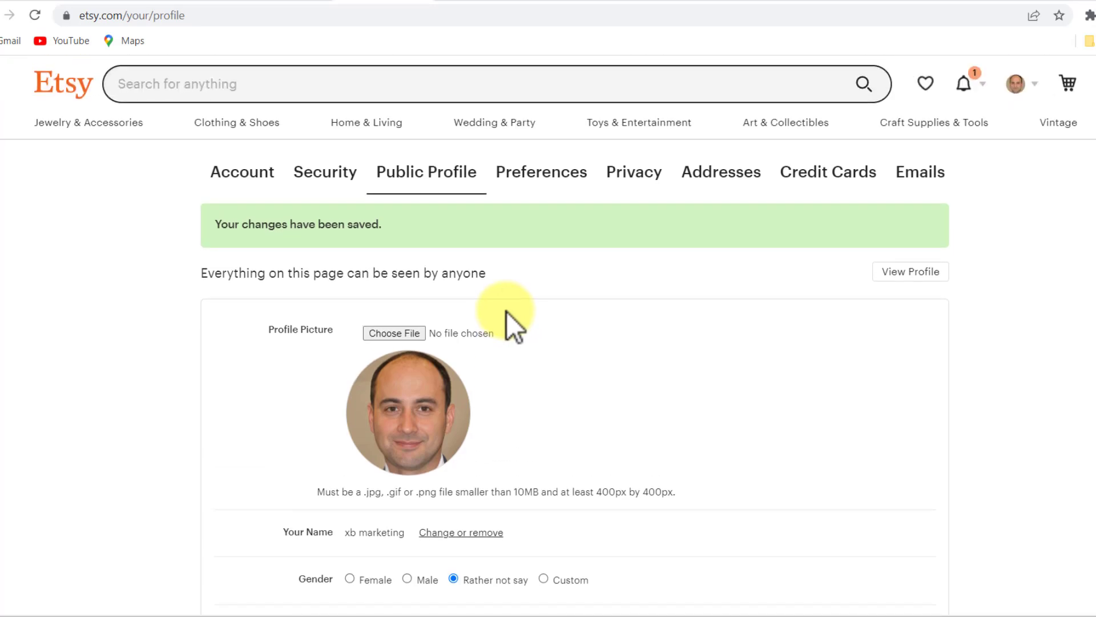
Step: Switch to Fake Name Generator and generate a male identity with the American name set and United States as country
scroll(506, 312, down, 2)
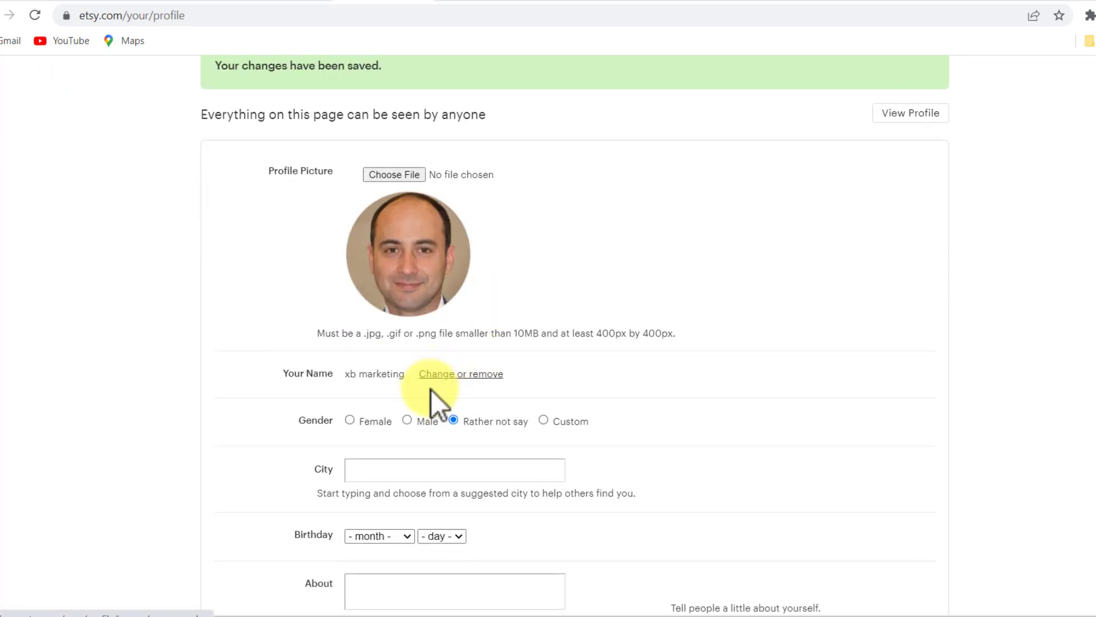
click(441, 376)
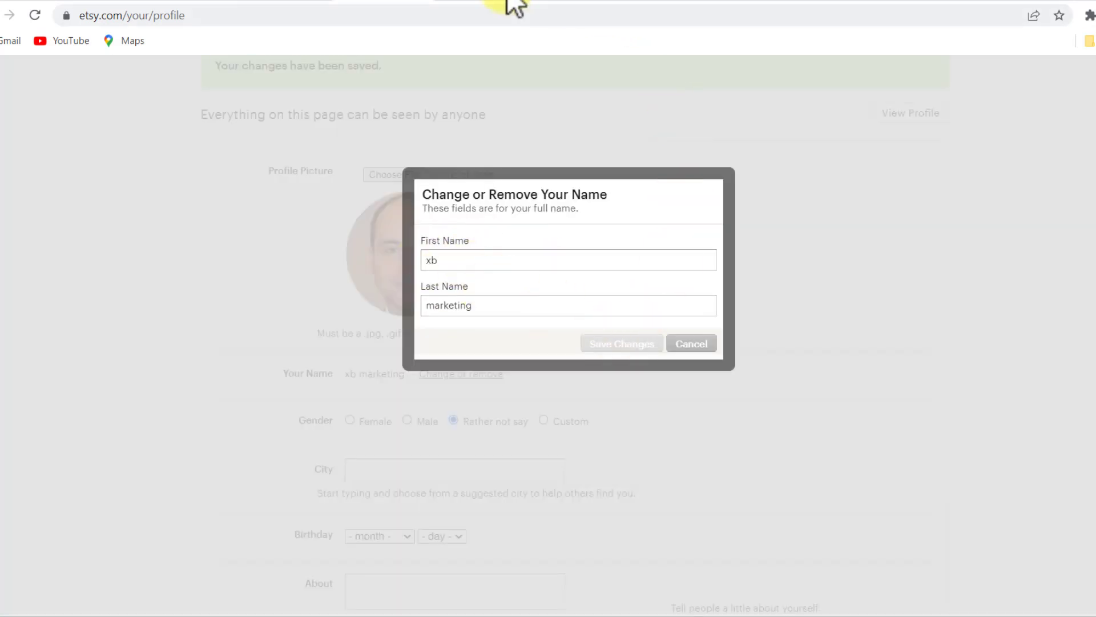
click(649, 5)
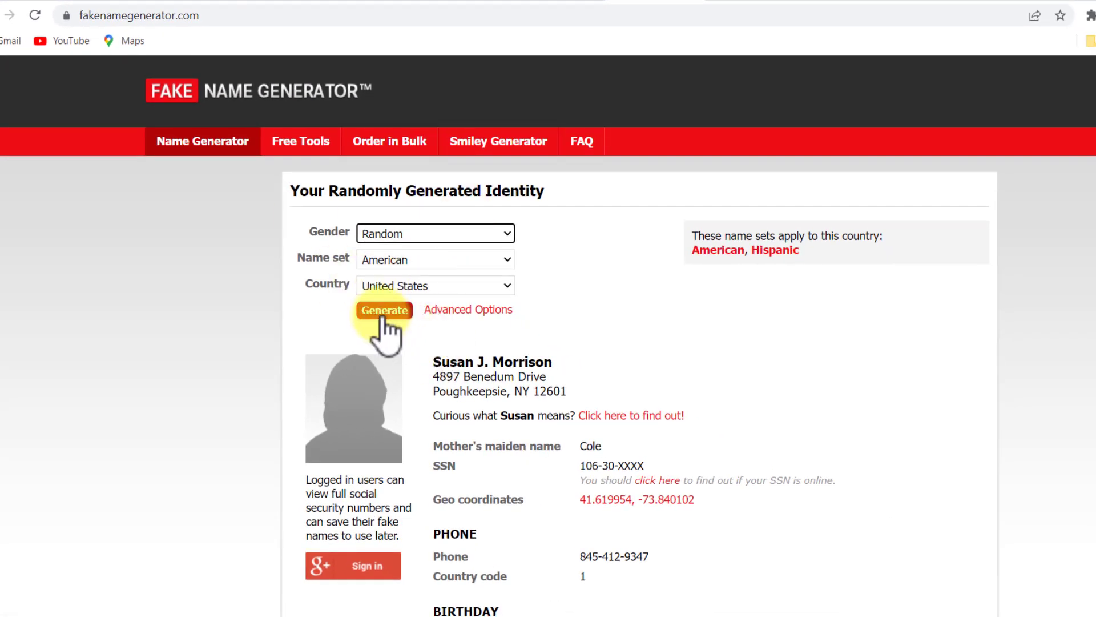
click(402, 234)
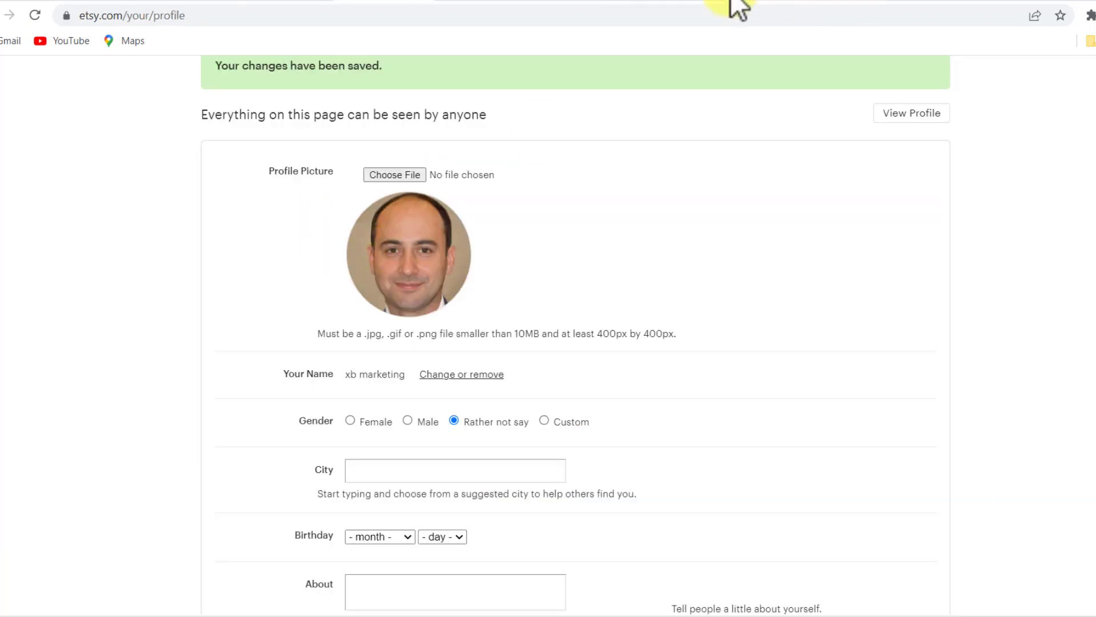
click(739, 2)
click(665, 1)
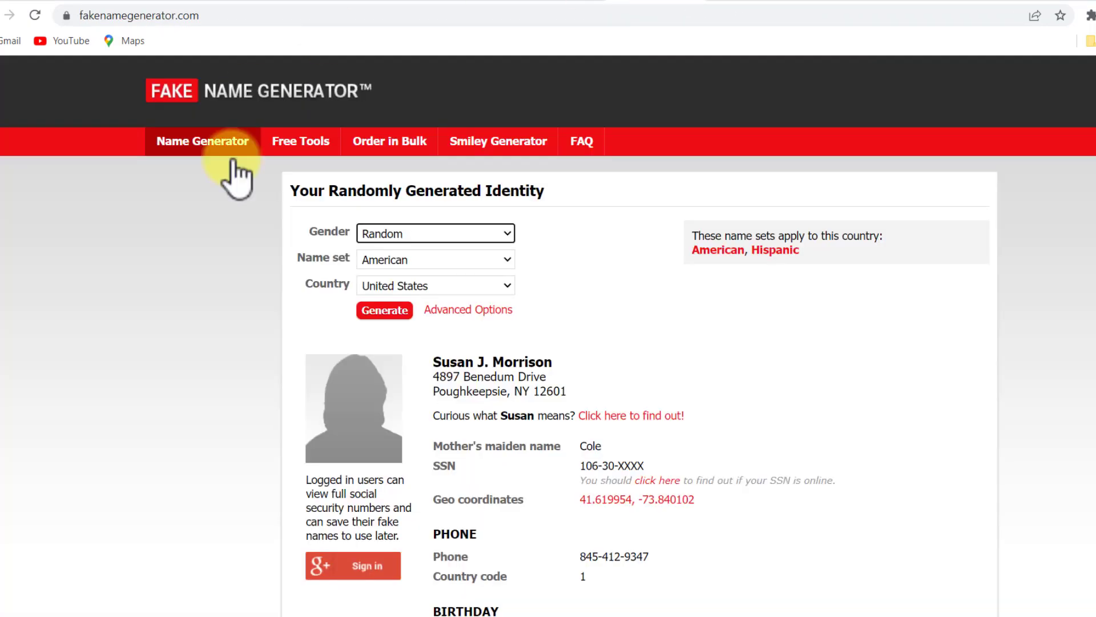
click(395, 232)
click(380, 264)
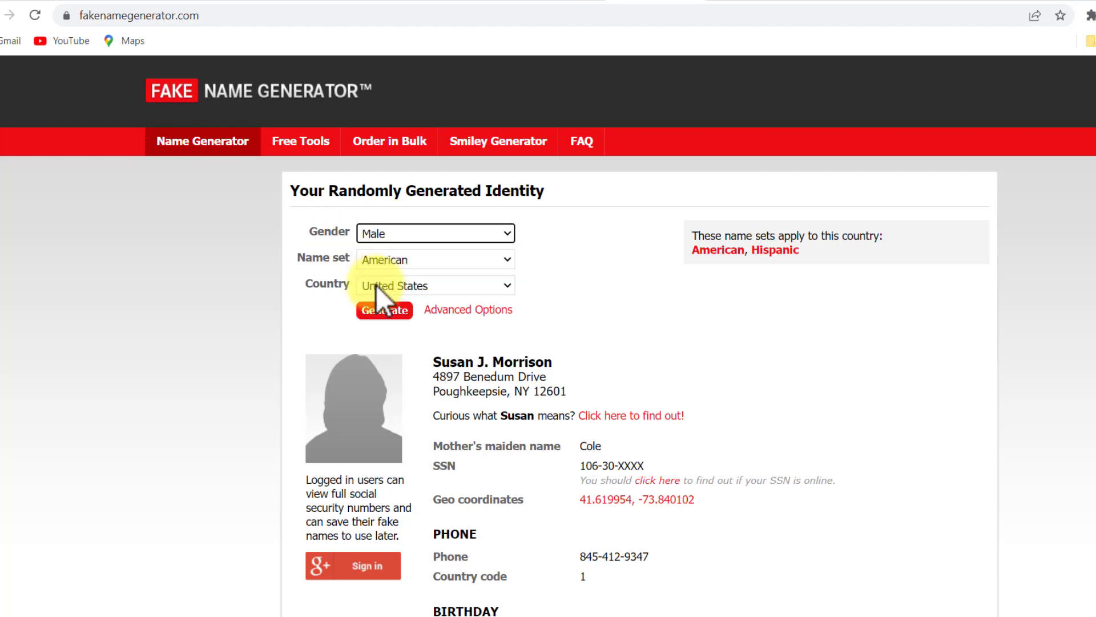
click(384, 313)
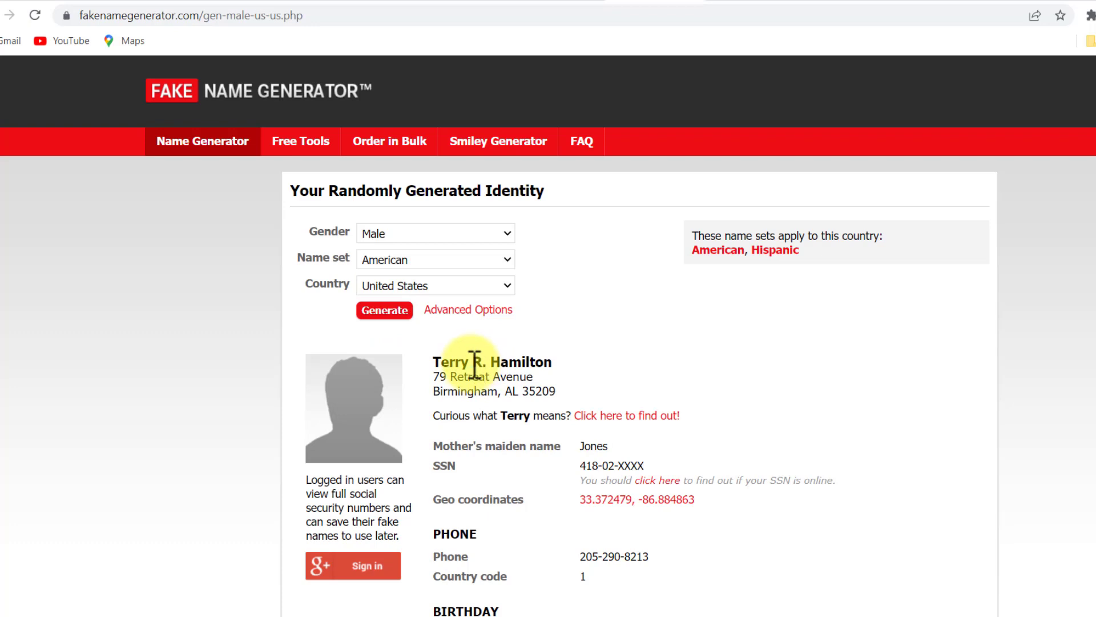
Step: Copy the generated first name into the First Name field of the Etsy profile's name settings
drag(474, 364, 452, 365)
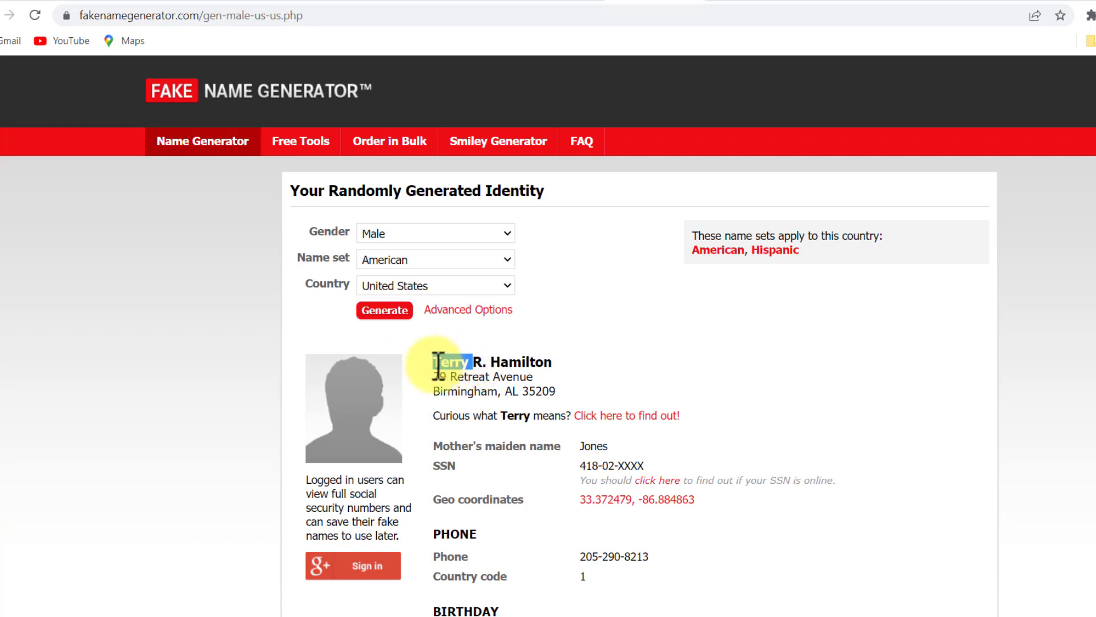
click(379, 3)
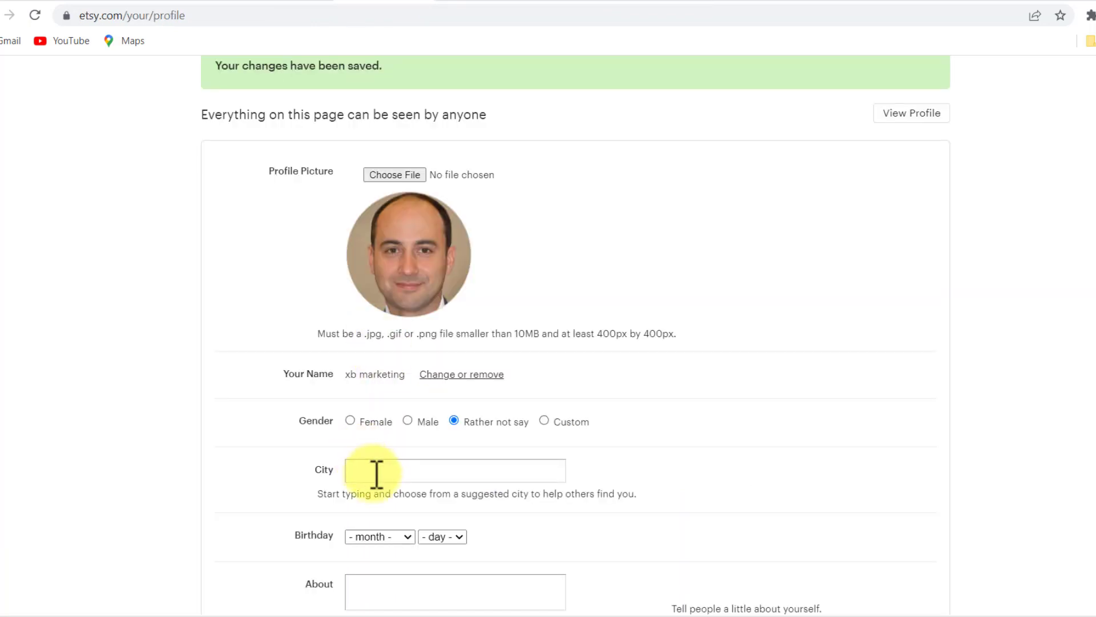
click(449, 375)
text(Terry)
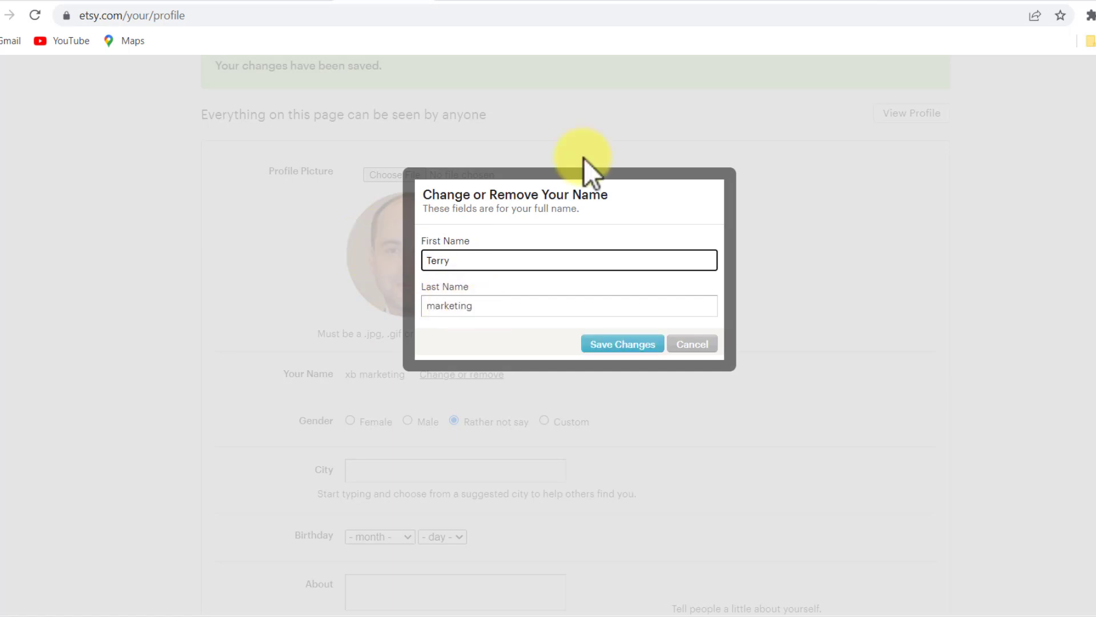
Step: Copy the generated surname into the Last Name field on Etsy and save the name change
click(651, 3)
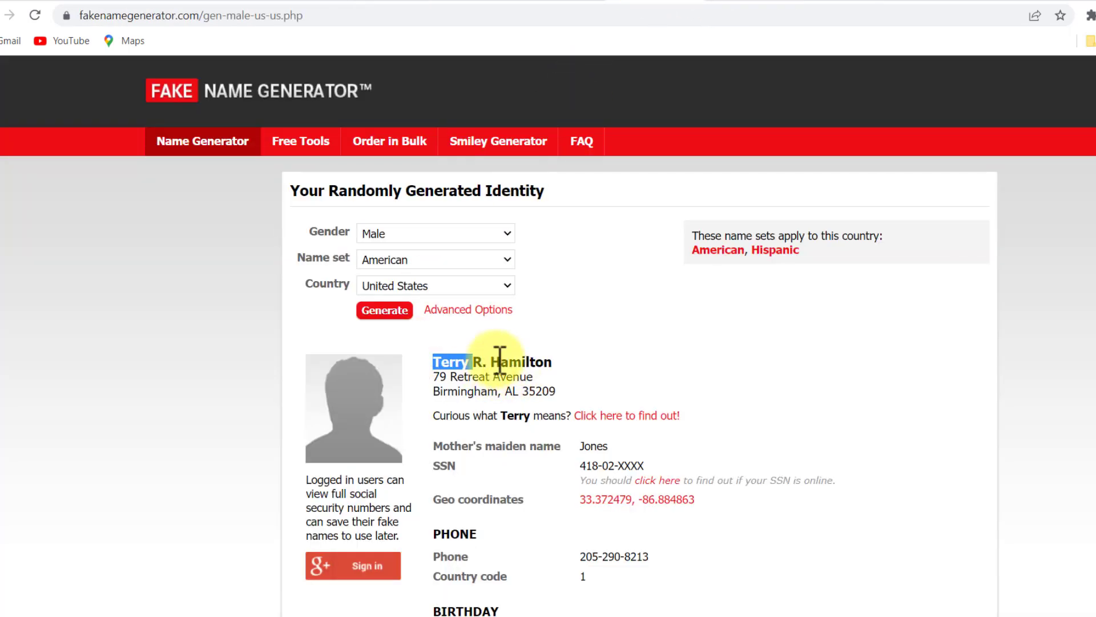
drag(495, 359, 552, 358)
key(ctrl+c)
key(ctrl+Tab)
key(ctrl+v)
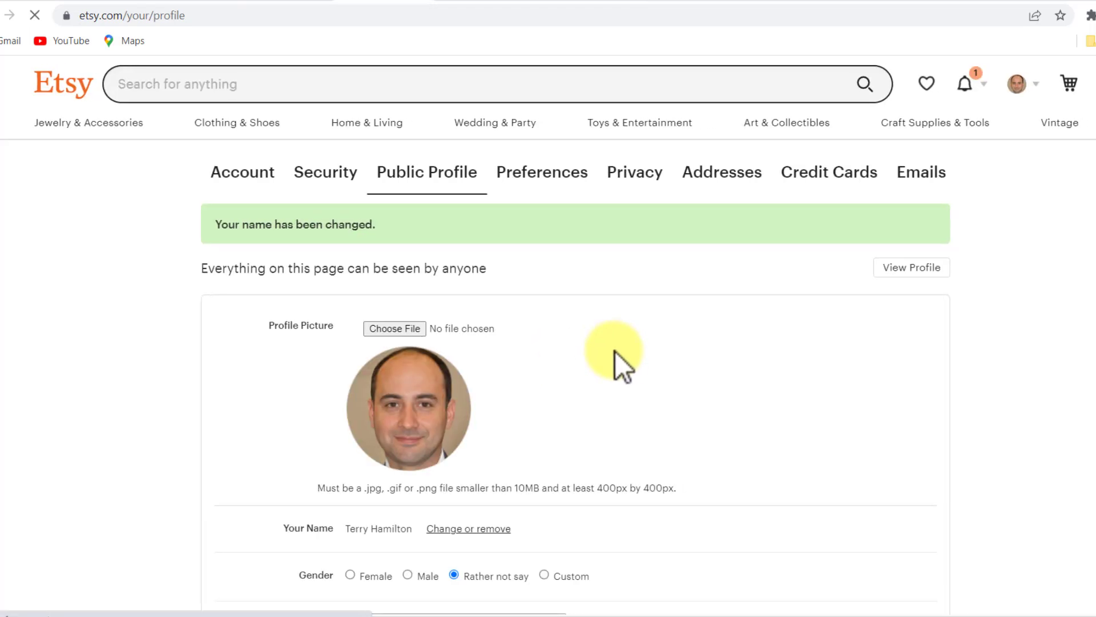
Step: Copy the generated identity's city from Fake Name Generator into the City field of the Etsy public profile
scroll(532, 352, down, 4)
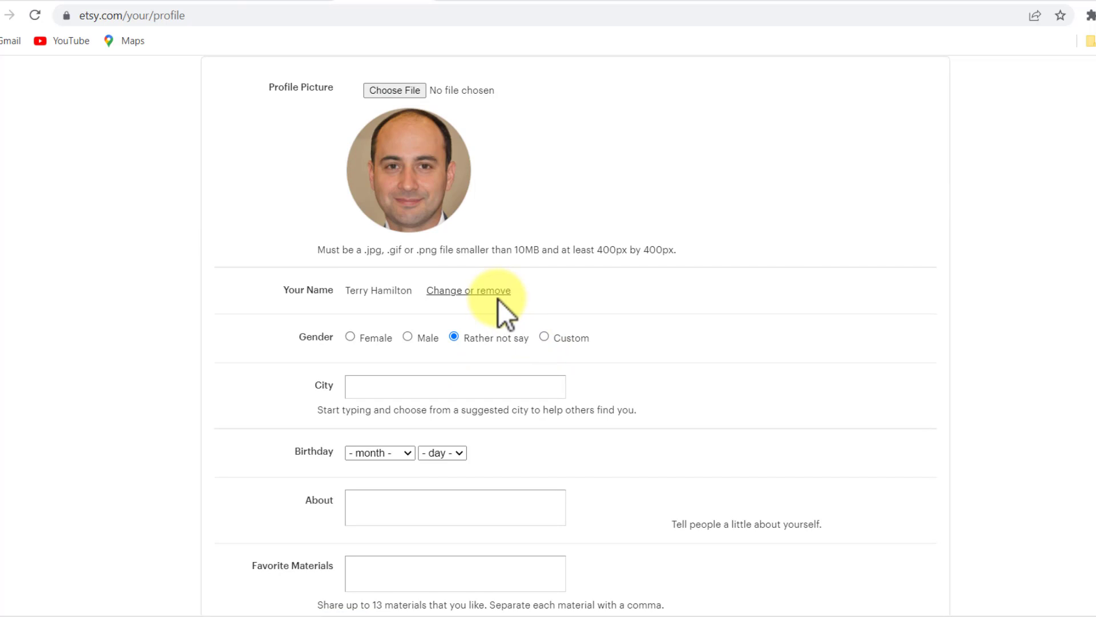
scroll(444, 289, down, 2)
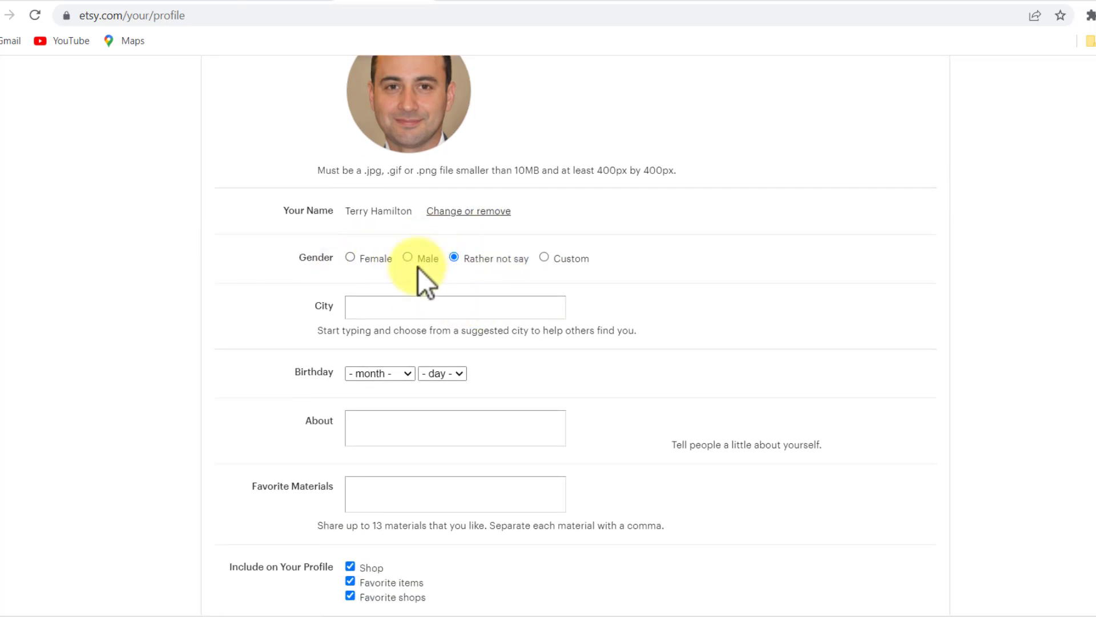
click(356, 307)
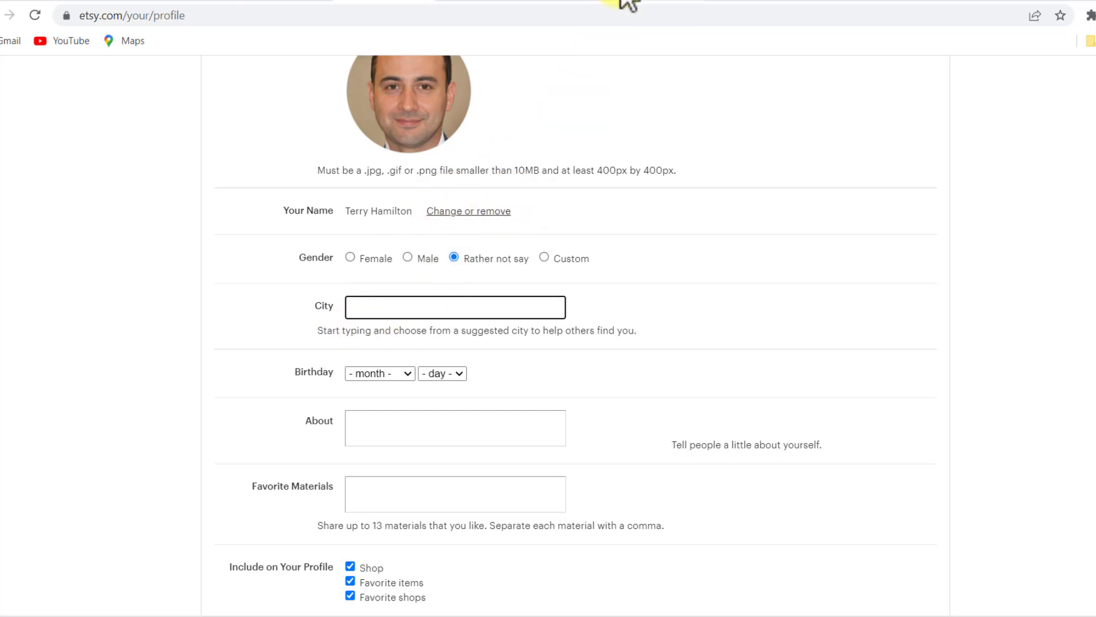
click(656, 9)
scroll(616, 348, down, 4)
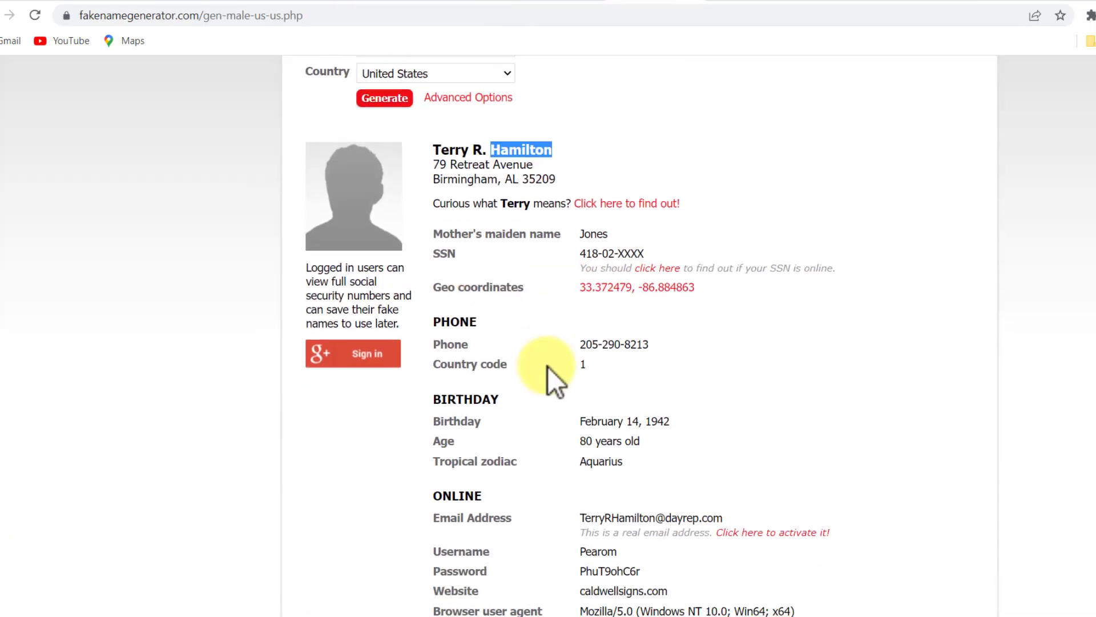
scroll(547, 365, down, 1)
double_click(435, 179)
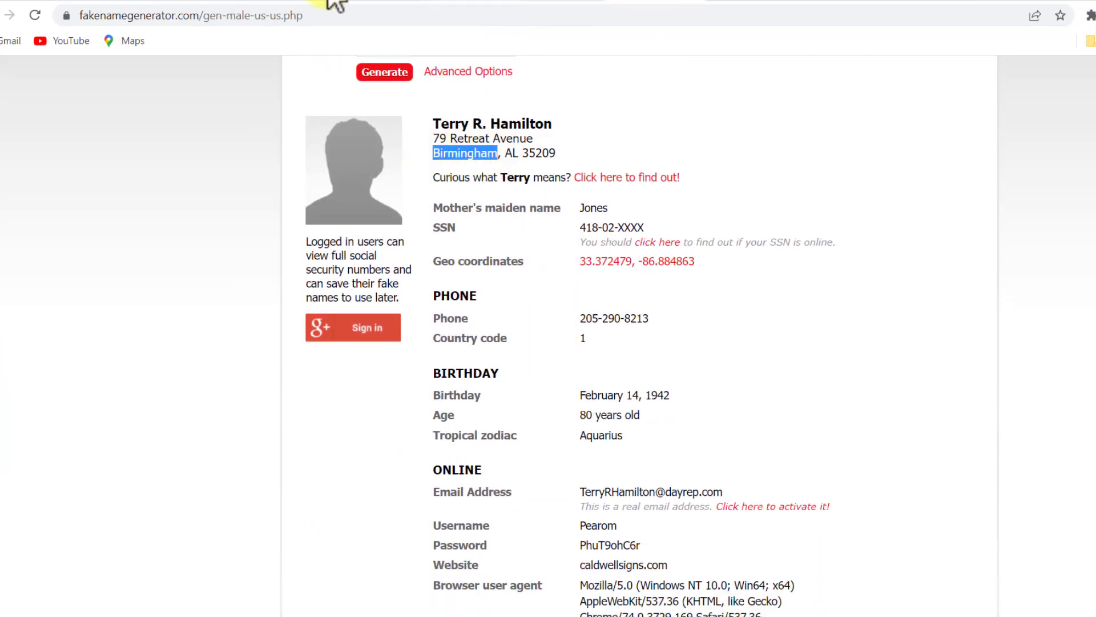
click(374, 3)
click(368, 306)
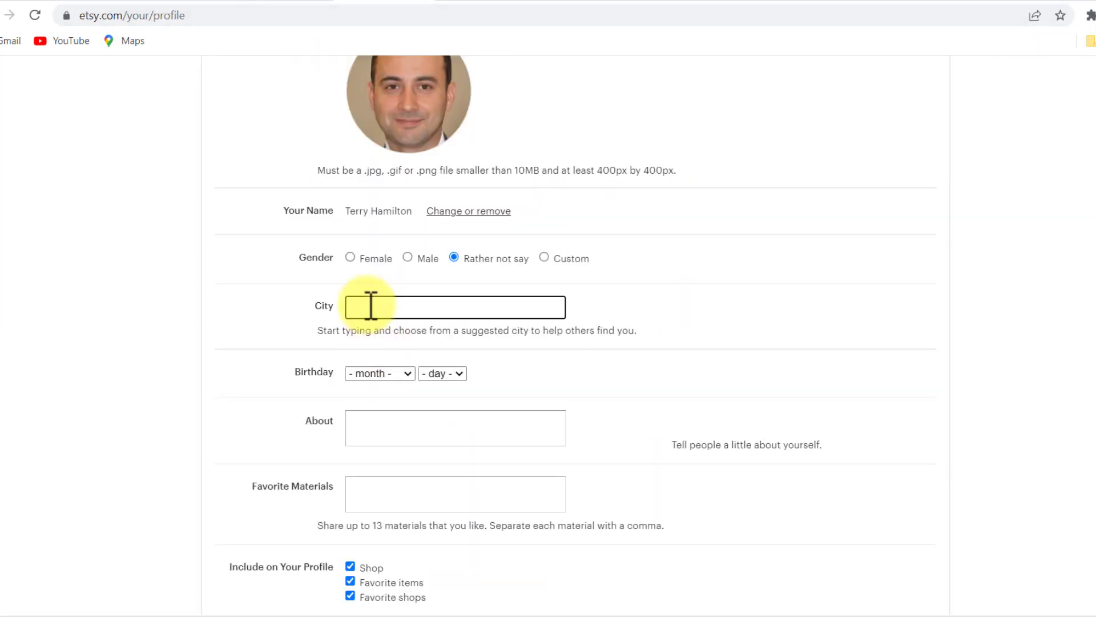
key(ctrl+v)
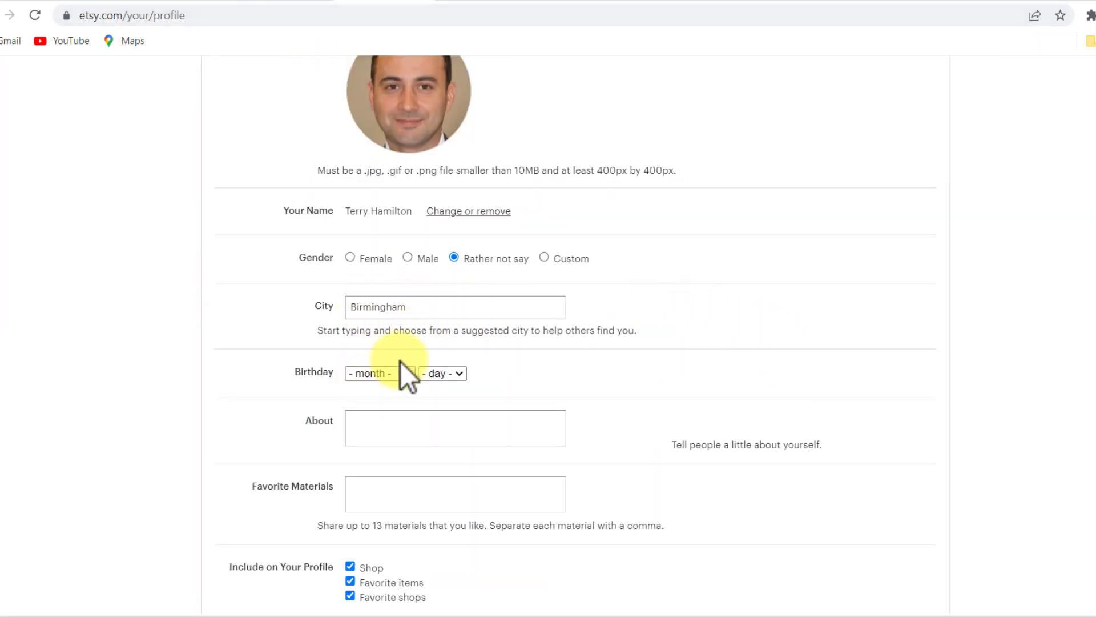
Step: Save the public profile with the new city and check the saved details
scroll(437, 371, down, 3)
scroll(382, 247, up, 1)
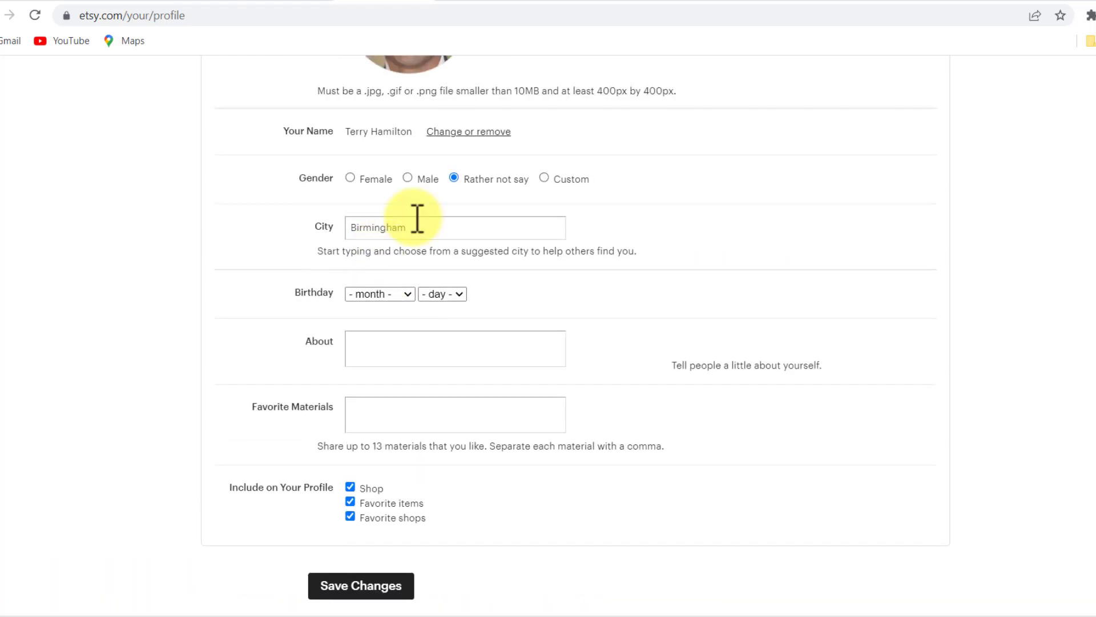
scroll(417, 218, up, 1)
scroll(432, 258, down, 2)
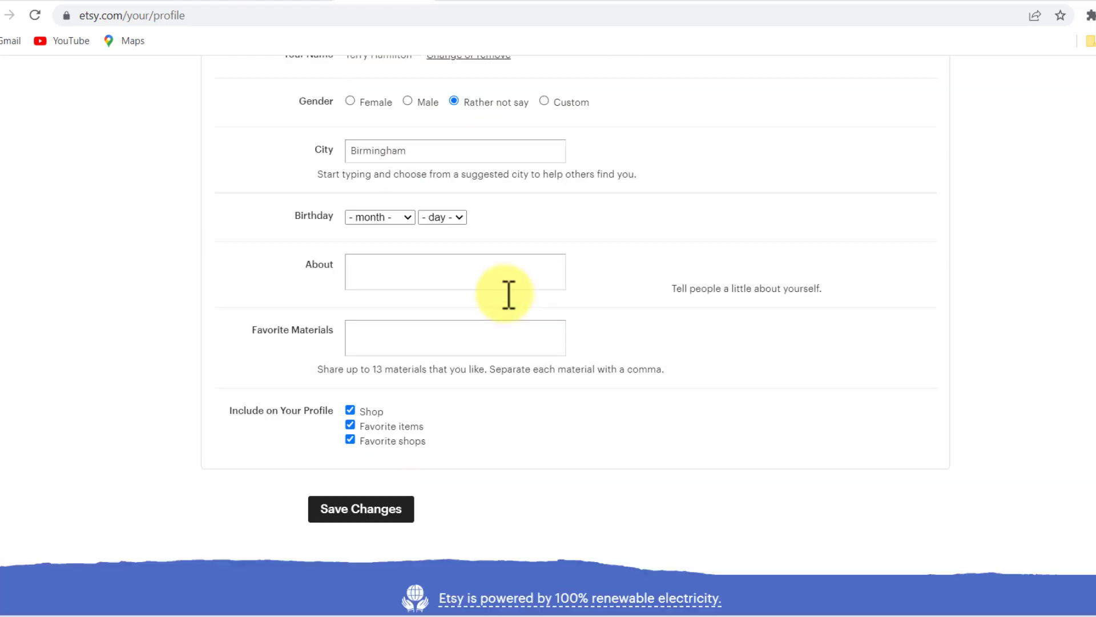
click(353, 510)
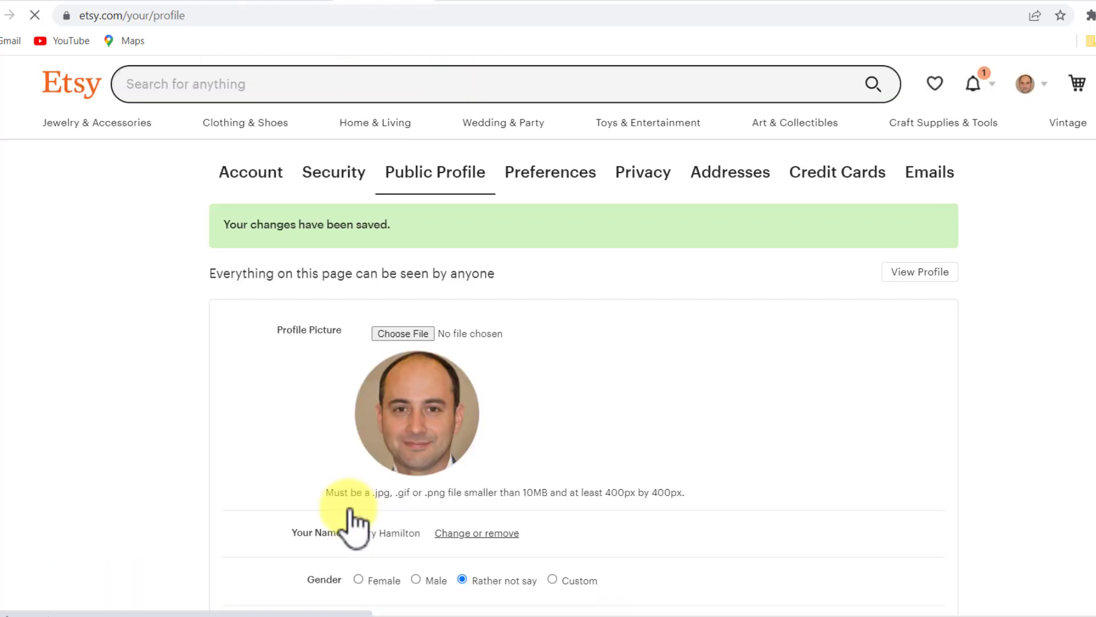
scroll(364, 490, down, 3)
scroll(444, 388, down, 1)
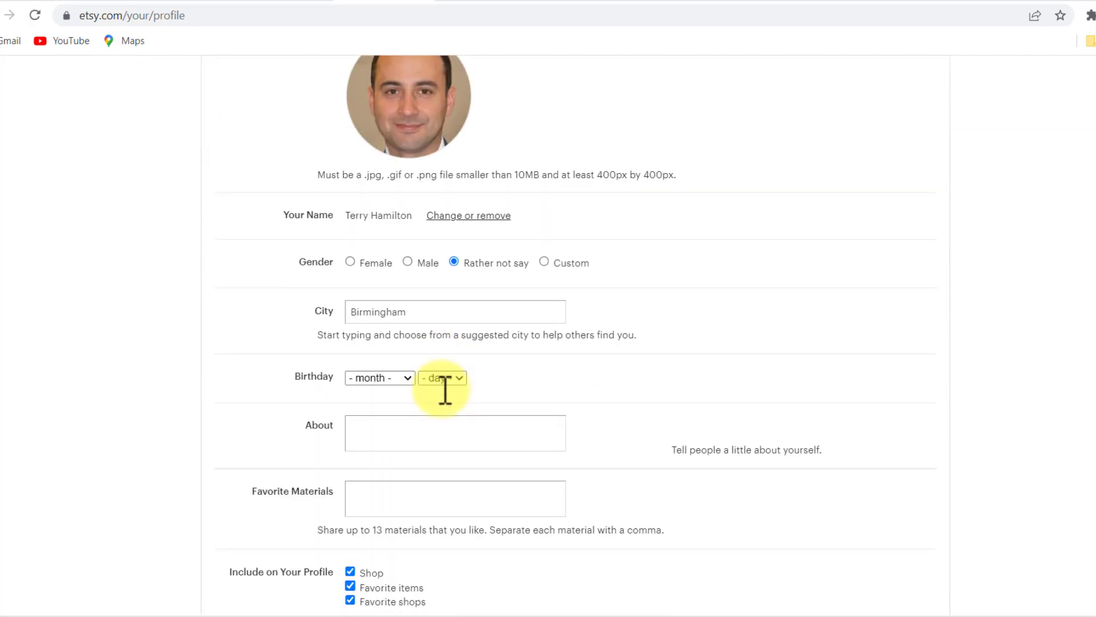
scroll(443, 388, up, 3)
scroll(443, 389, up, 1)
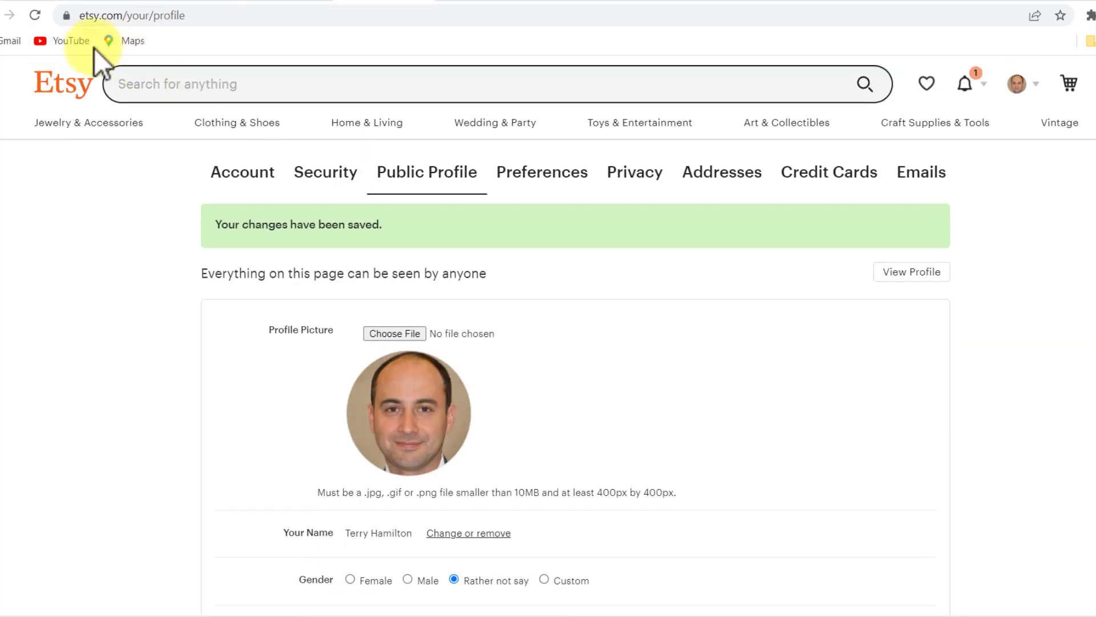
Step: Go to the Etsy home page and look through the product categories from Jewelry & Accessories to Art & Collectibles
click(54, 85)
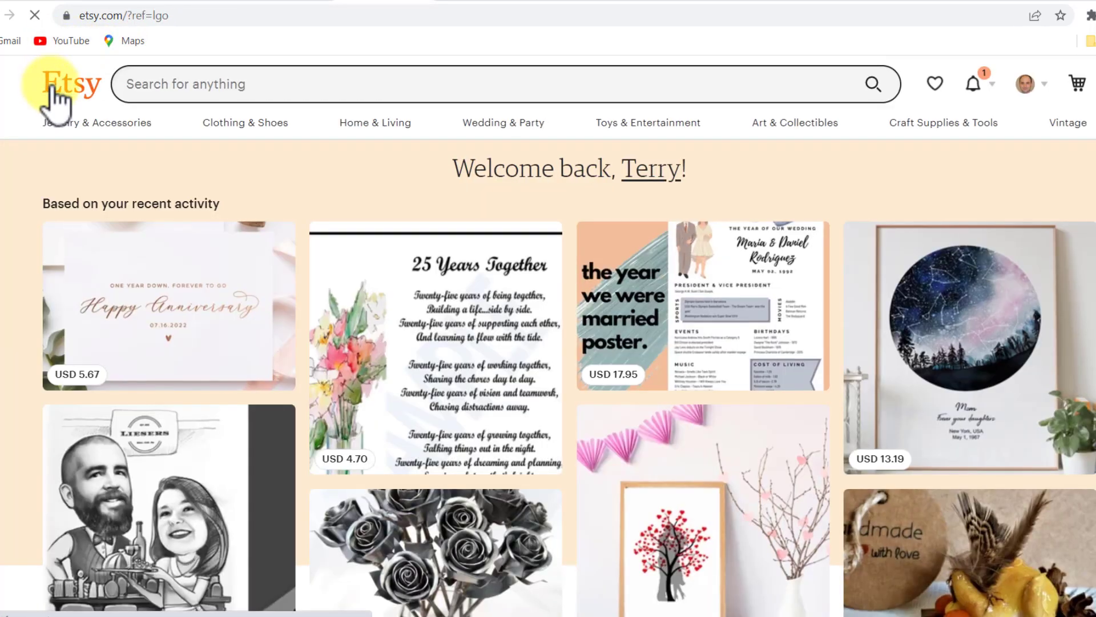
mouse_move(126, 125)
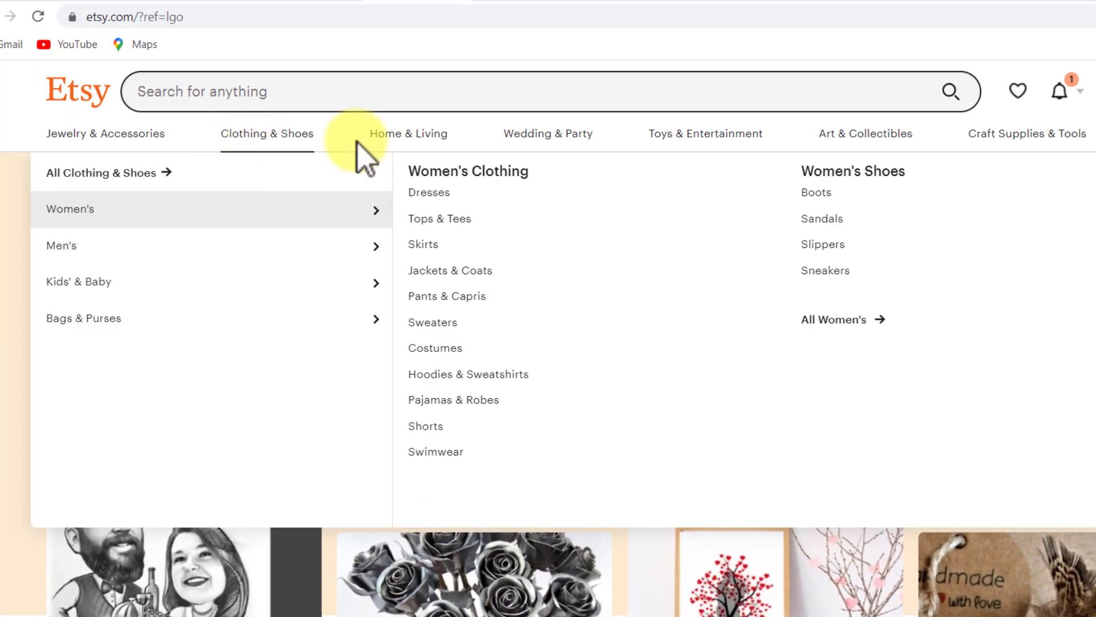
mouse_move(395, 149)
mouse_move(865, 155)
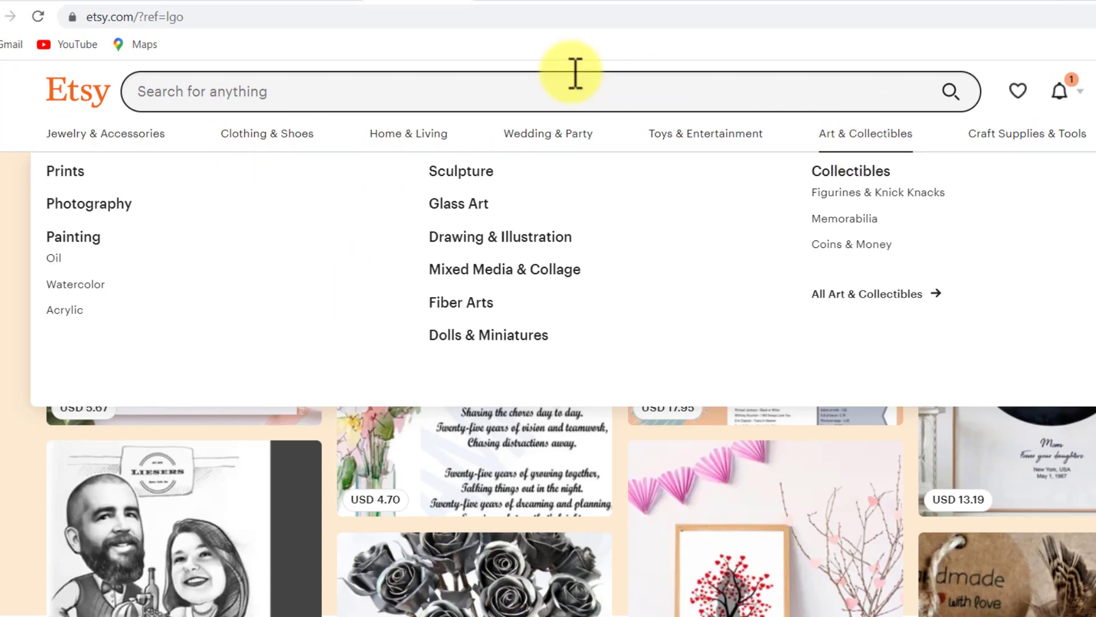
Step: Open the Jewelry & Accessories category, look through its listings and go to page 8 of the results
mouse_move(106, 149)
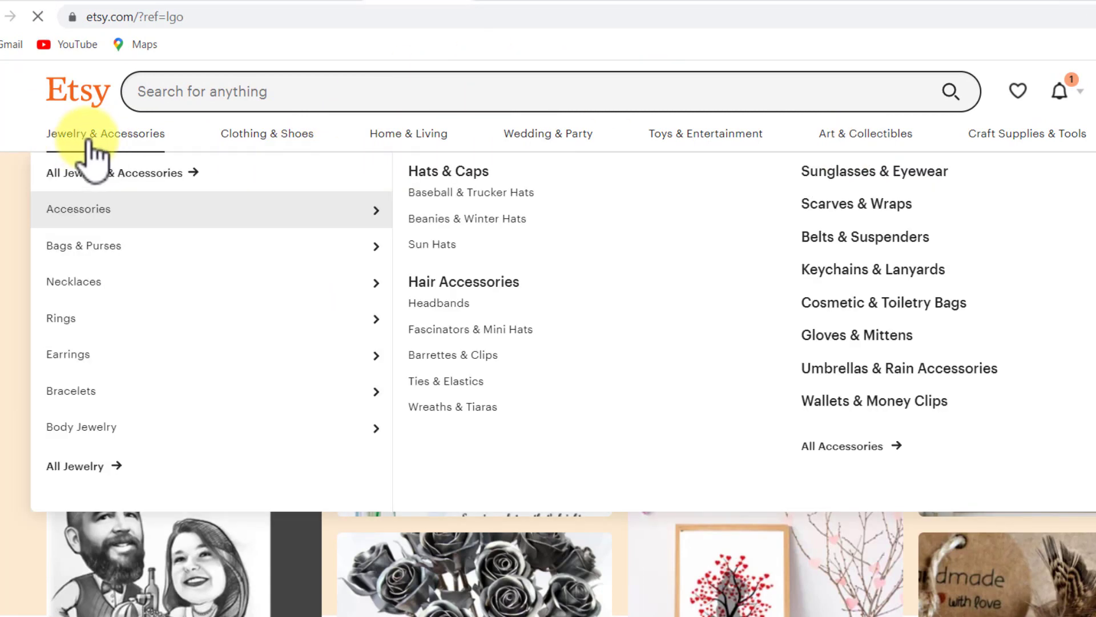
click(118, 139)
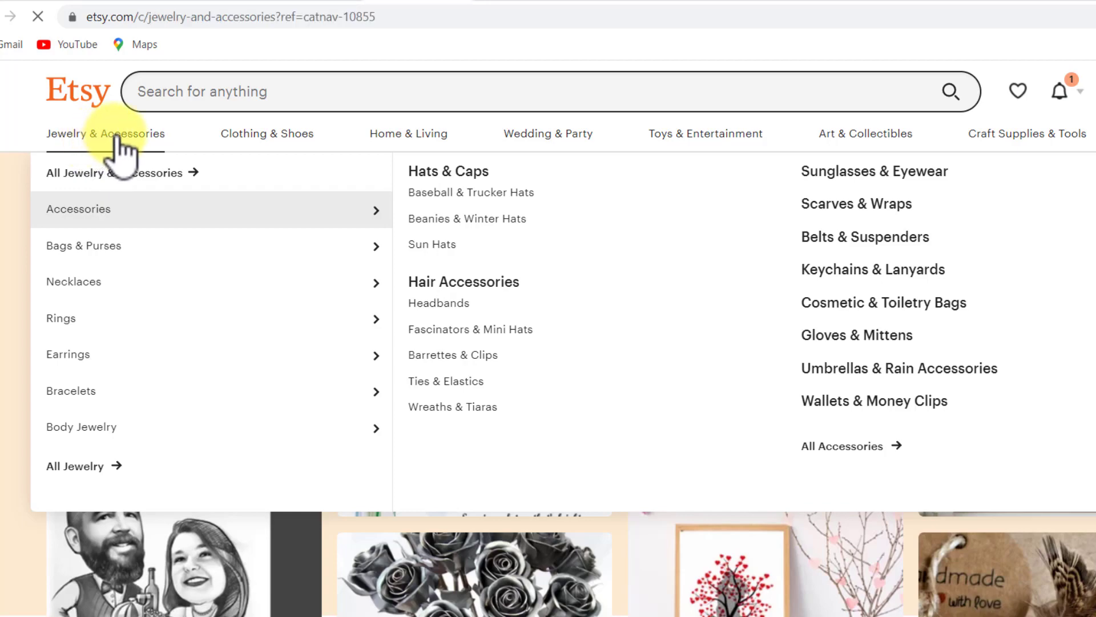
scroll(34, 318, down, 4)
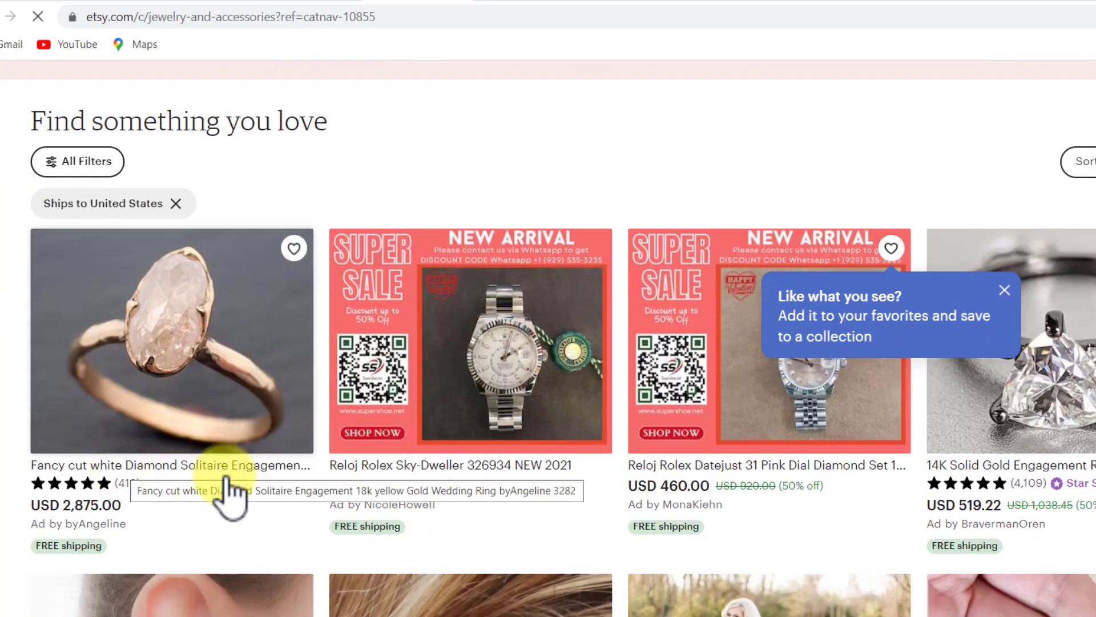
scroll(343, 354, down, 8)
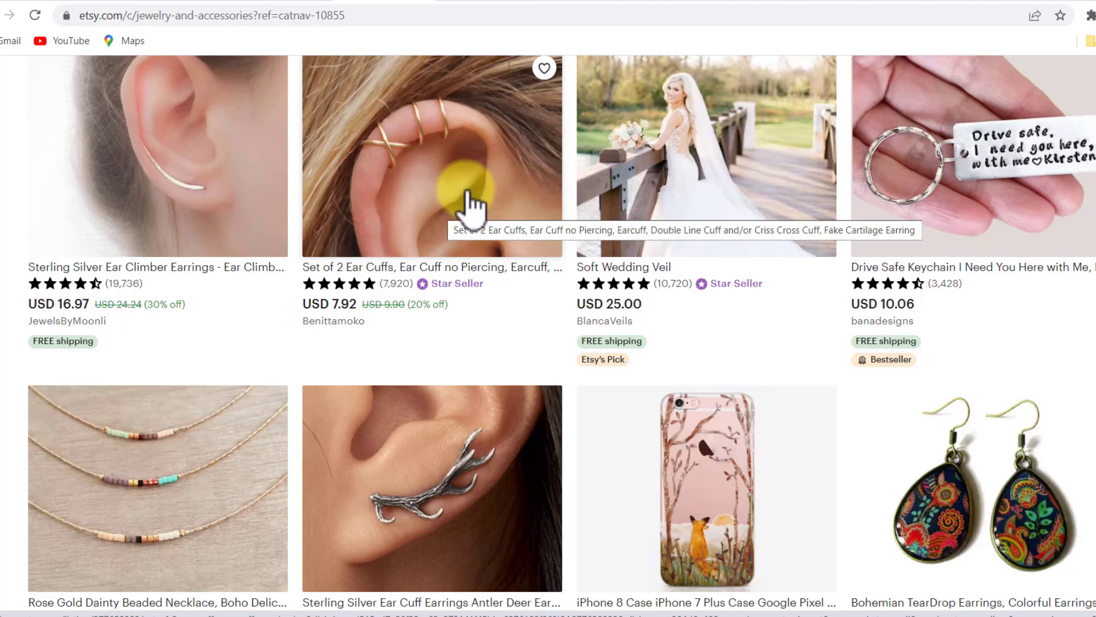
scroll(467, 194, down, 10)
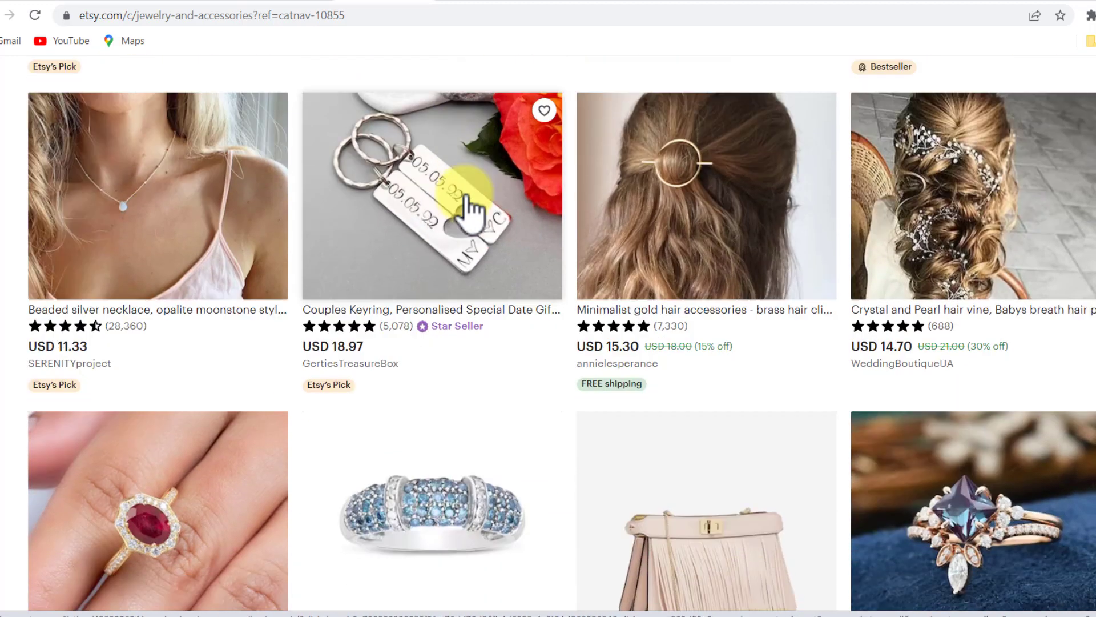
scroll(467, 212, down, 20)
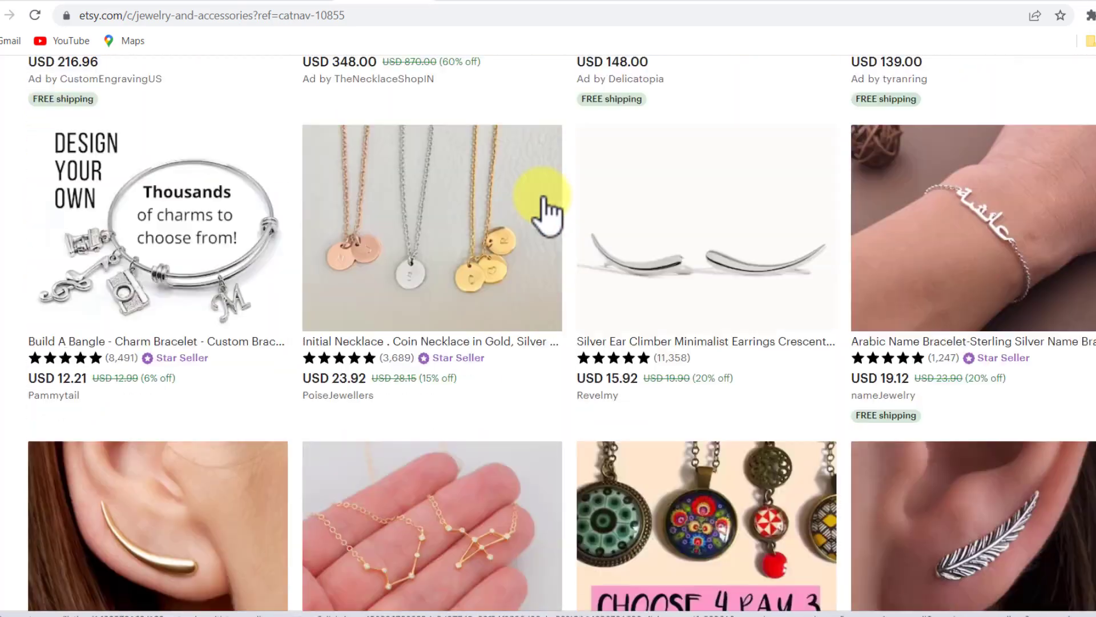
scroll(545, 211, down, 20)
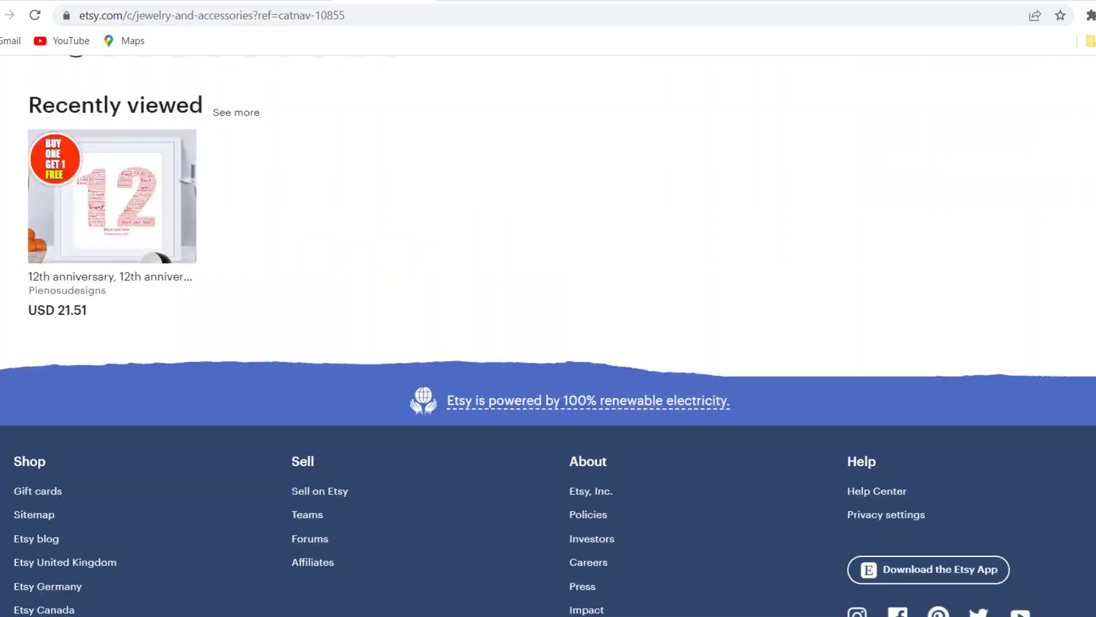
scroll(717, 502, up, 6)
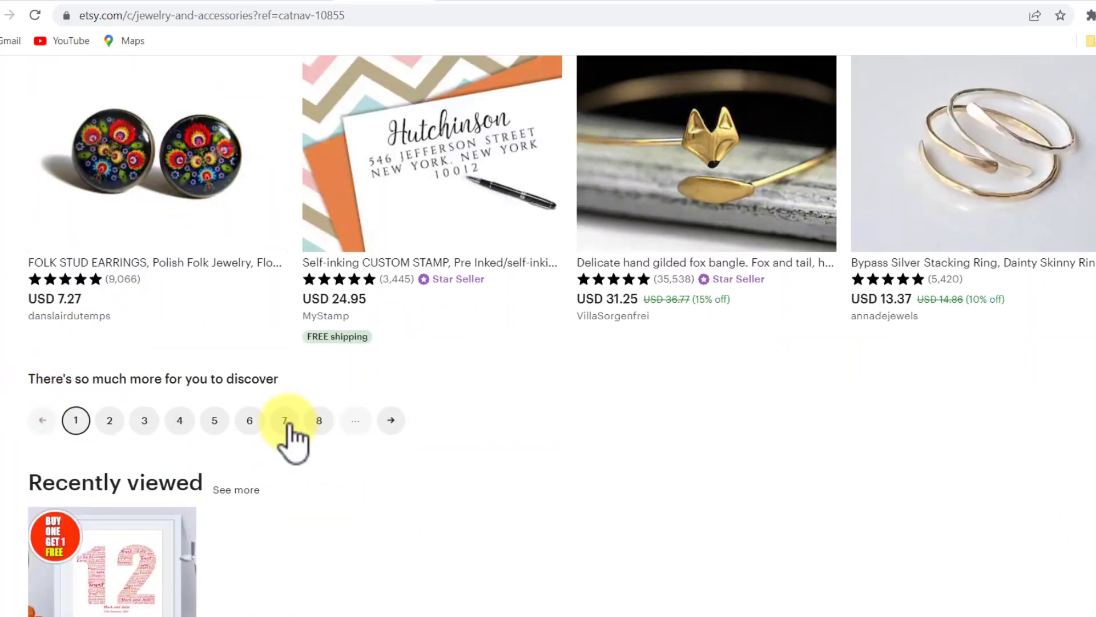
click(319, 421)
Step: Switch to the beSIRIOus Etsy Connector sales page and read the advantages of connecting Etsy with Meta
scroll(146, 331, down, 3)
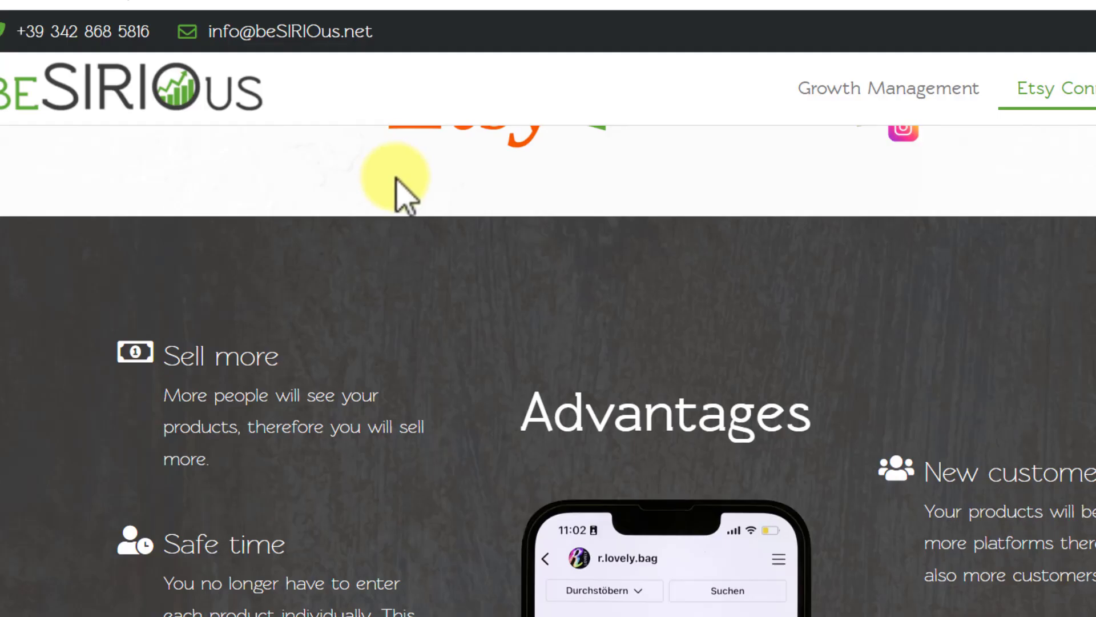
scroll(393, 184, down, 5)
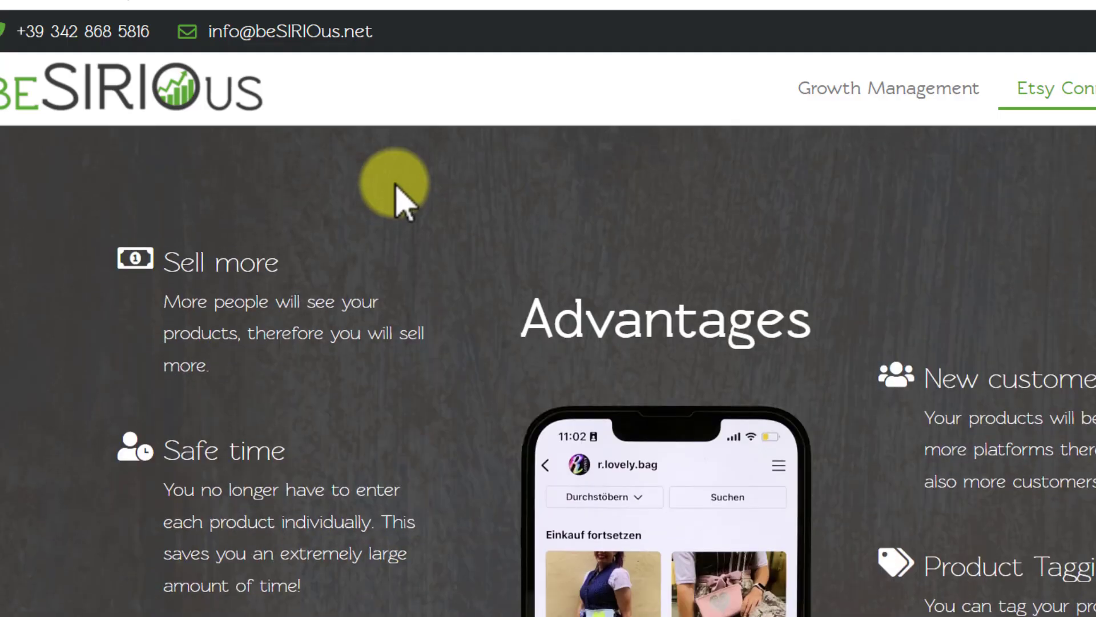
scroll(395, 184, up, 2)
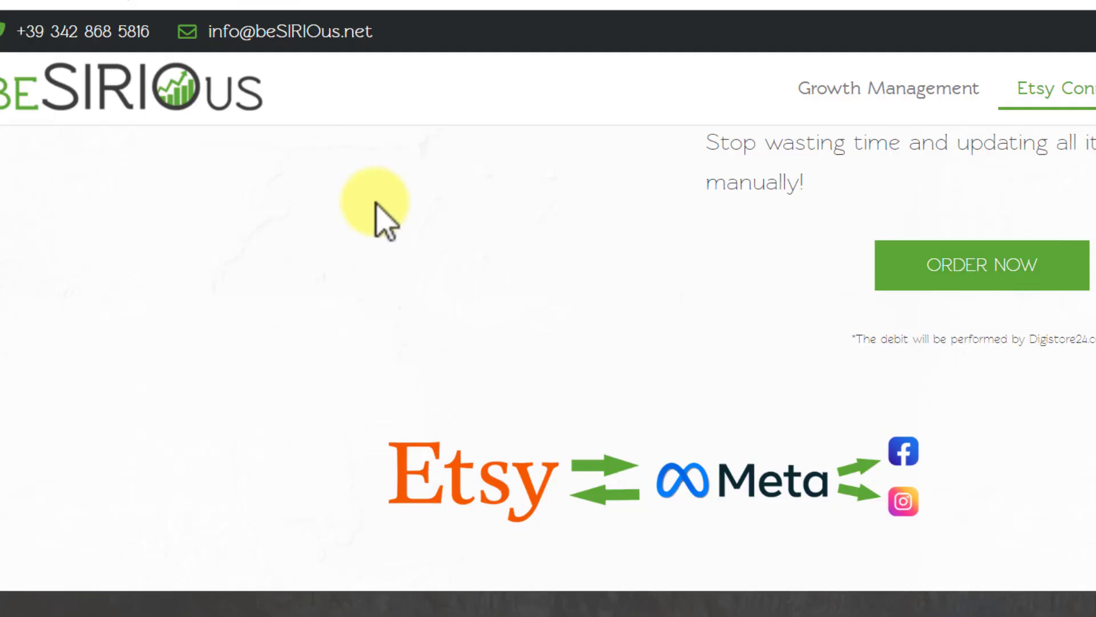
scroll(392, 233, down, 8)
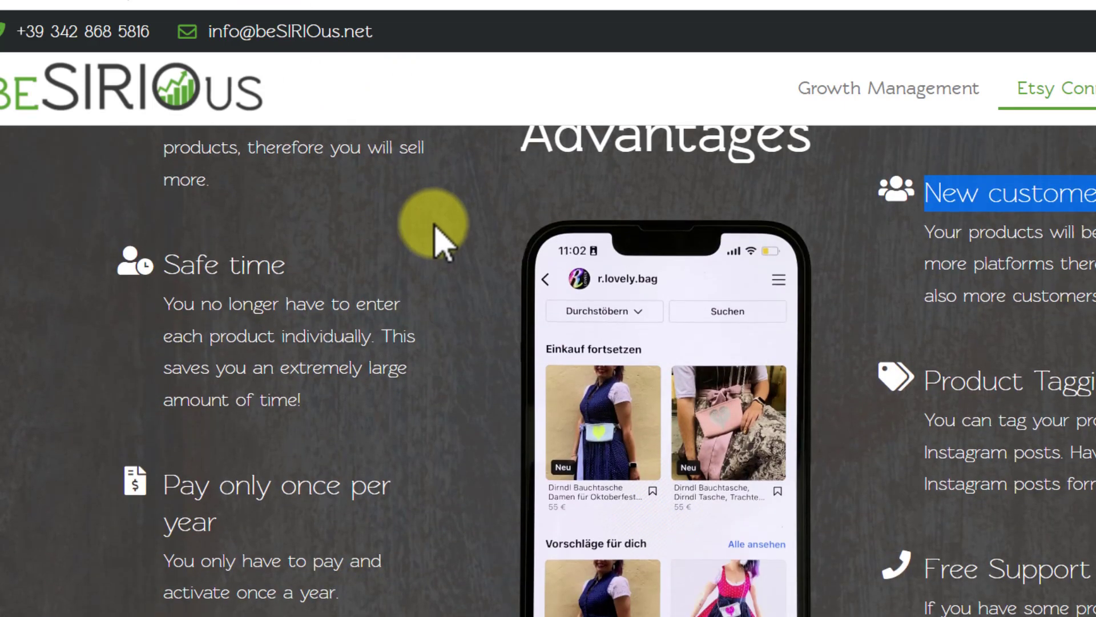
scroll(440, 237, up, 2)
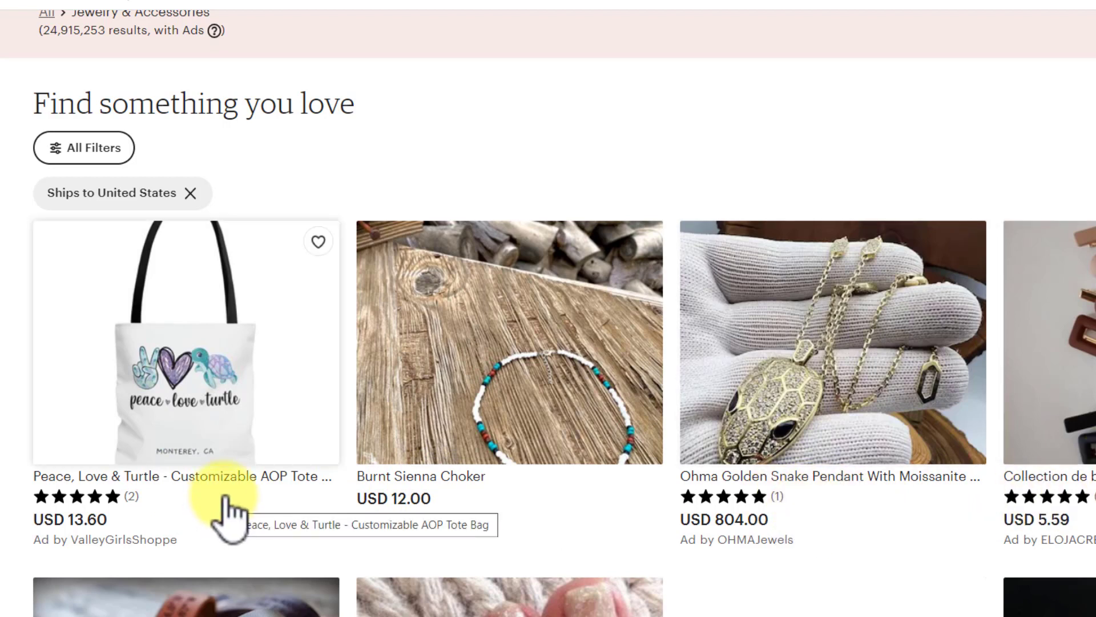
Step: Open the Peace, Love & Turtle tote bag listing on Etsy and start a message to its seller
click(163, 485)
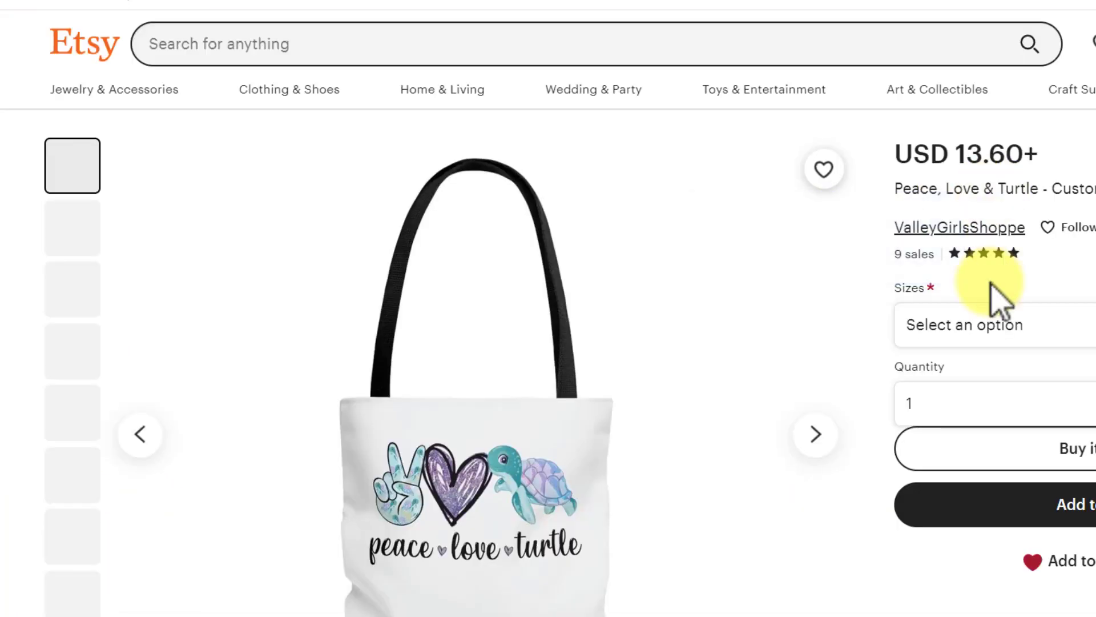
scroll(996, 294, down, 10)
scroll(997, 277, down, 15)
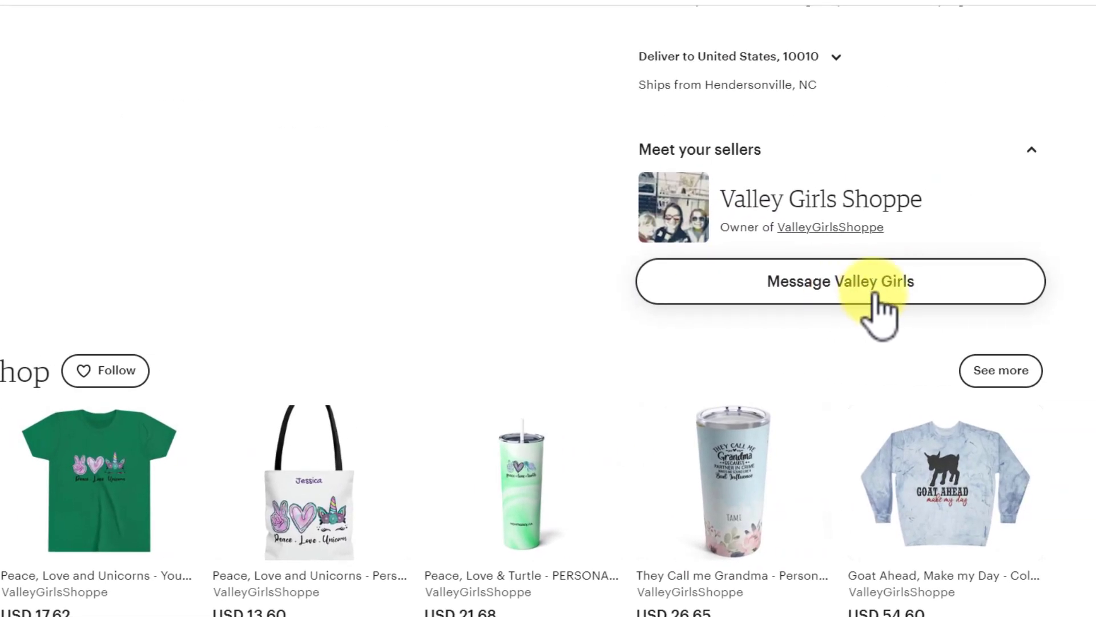
click(817, 265)
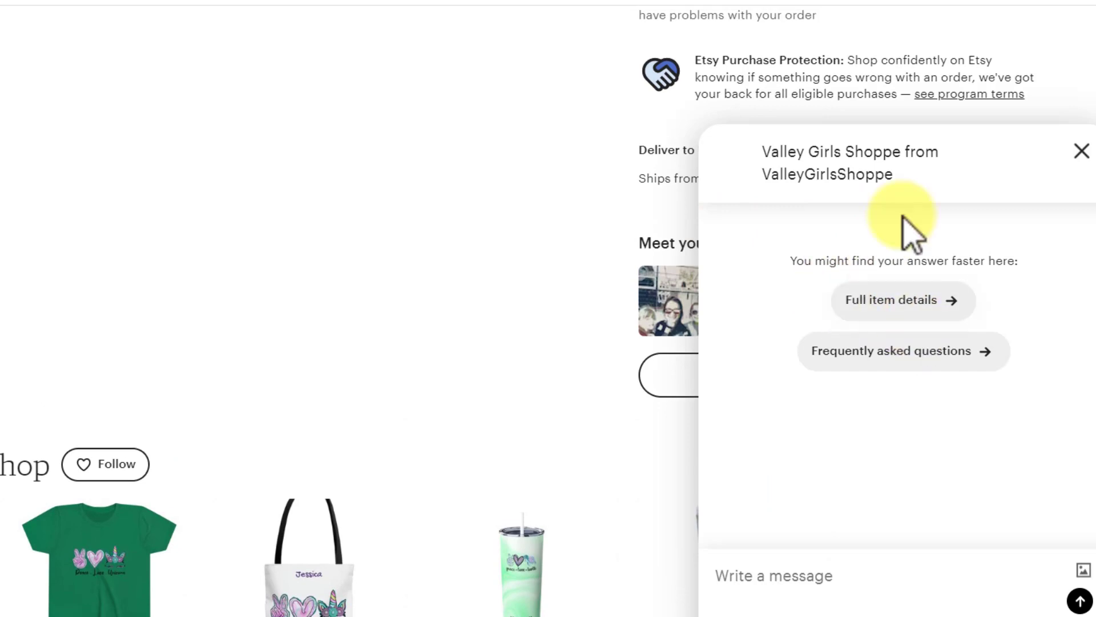
Step: Examine the shop reviews section of the tote bag listing
scroll(533, 183, up, 10)
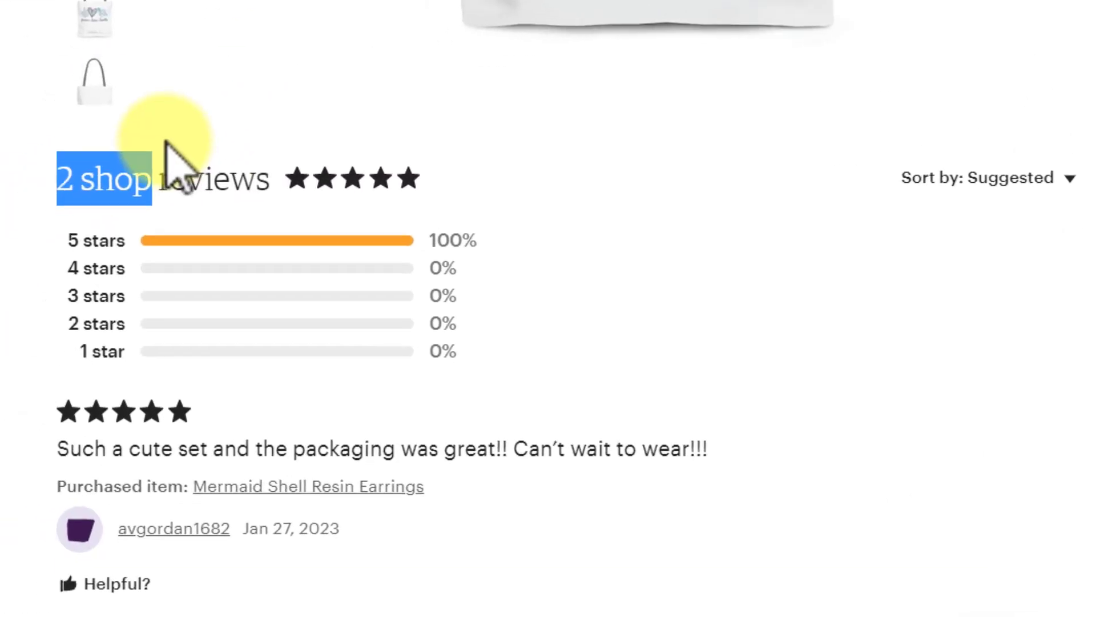
double_click(88, 171)
drag(137, 171, 303, 164)
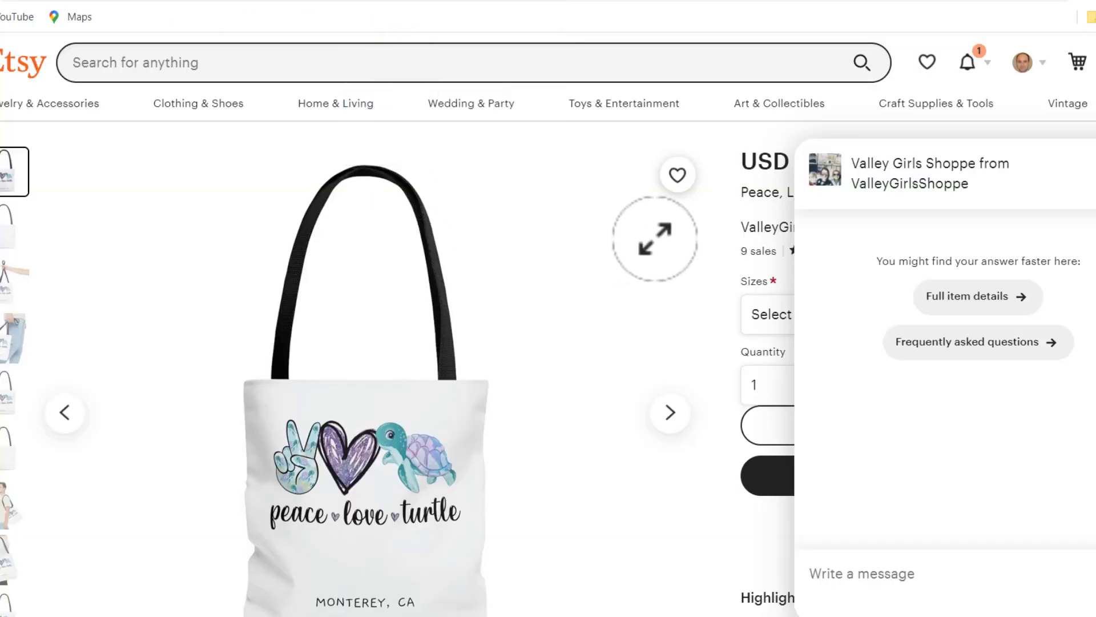
Step: Copy the Digistore24 promolink of the Etsy and Facebook integration offer and shorten it in Cuttly
scroll(348, 234, down, 1)
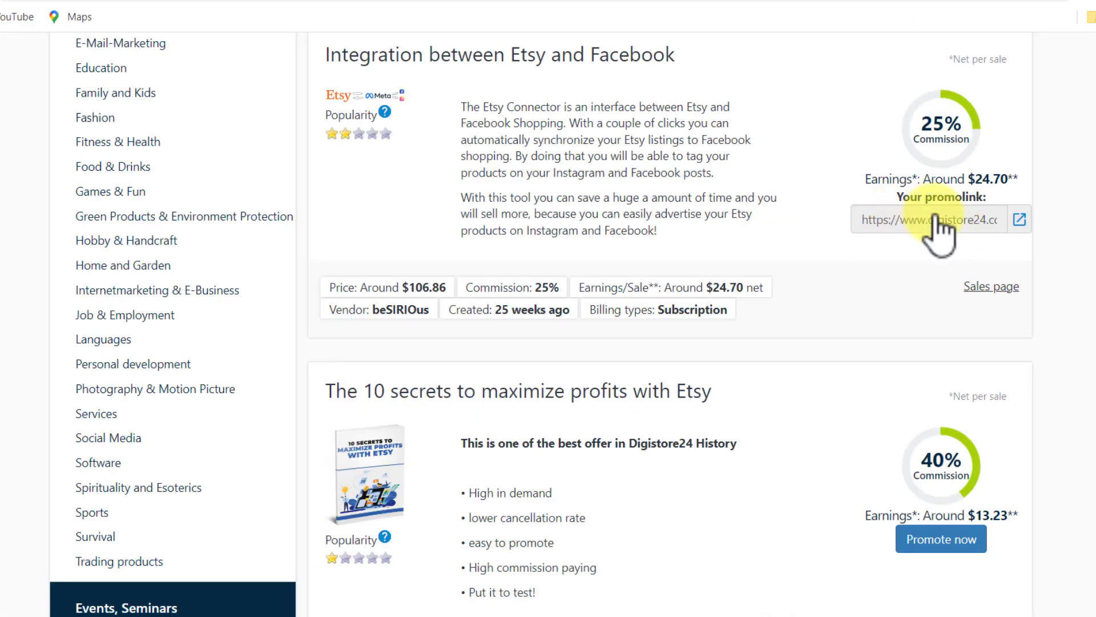
click(947, 222)
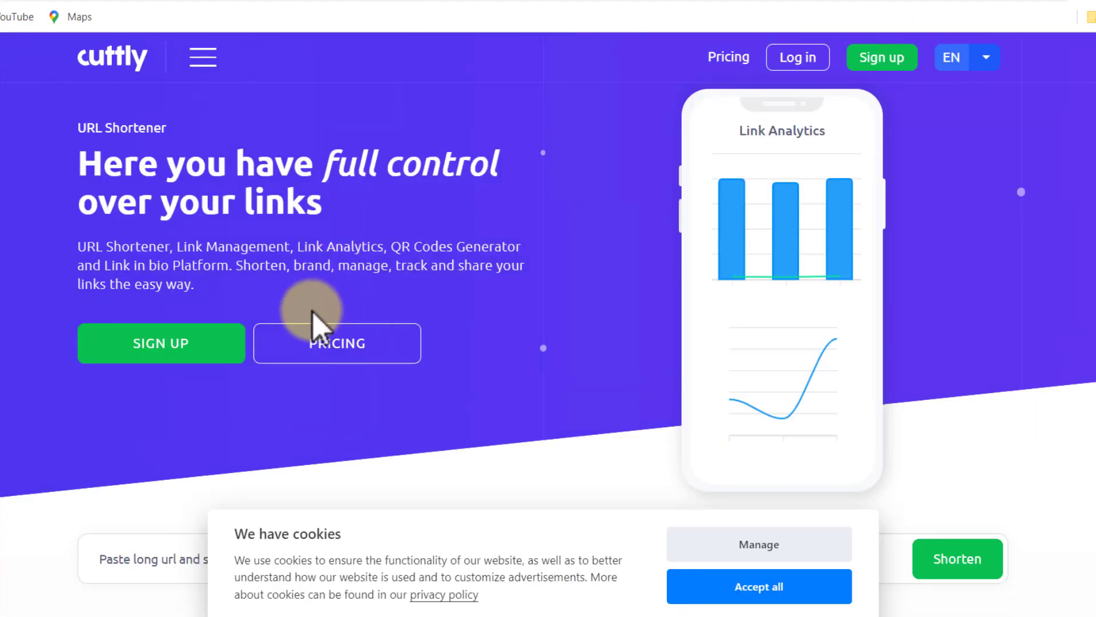
scroll(310, 310, down, 1)
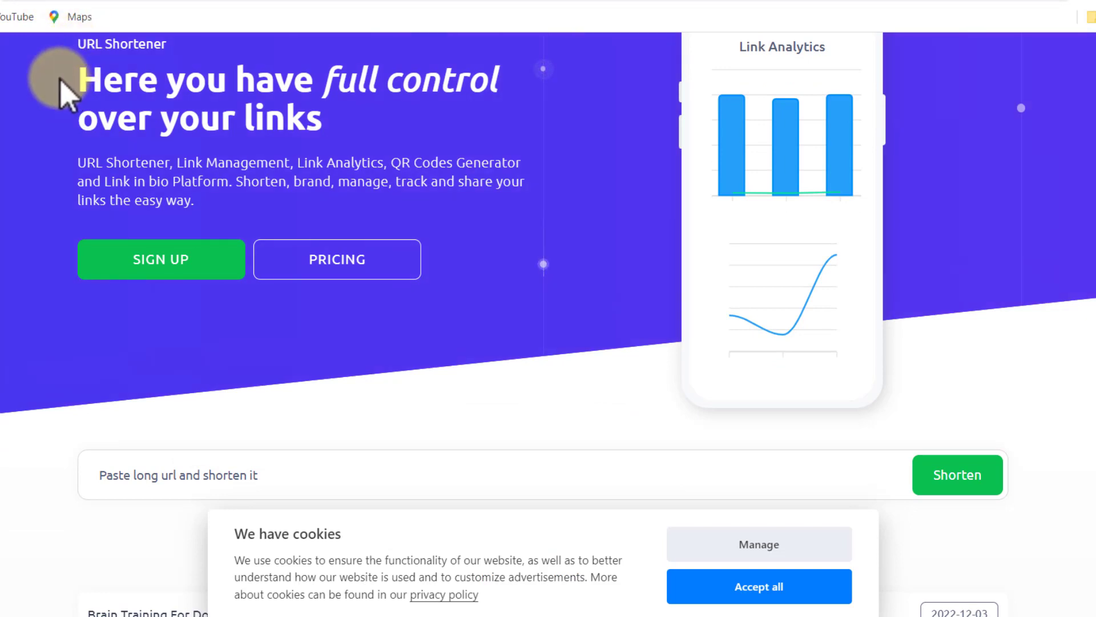
scroll(196, 238, down, 3)
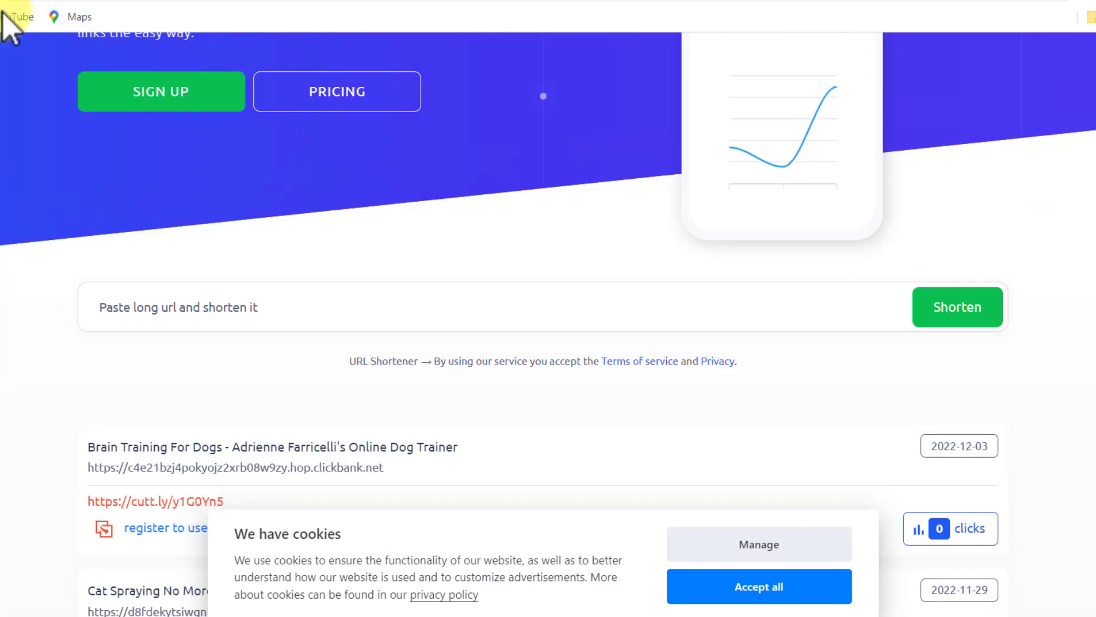
click(233, 317)
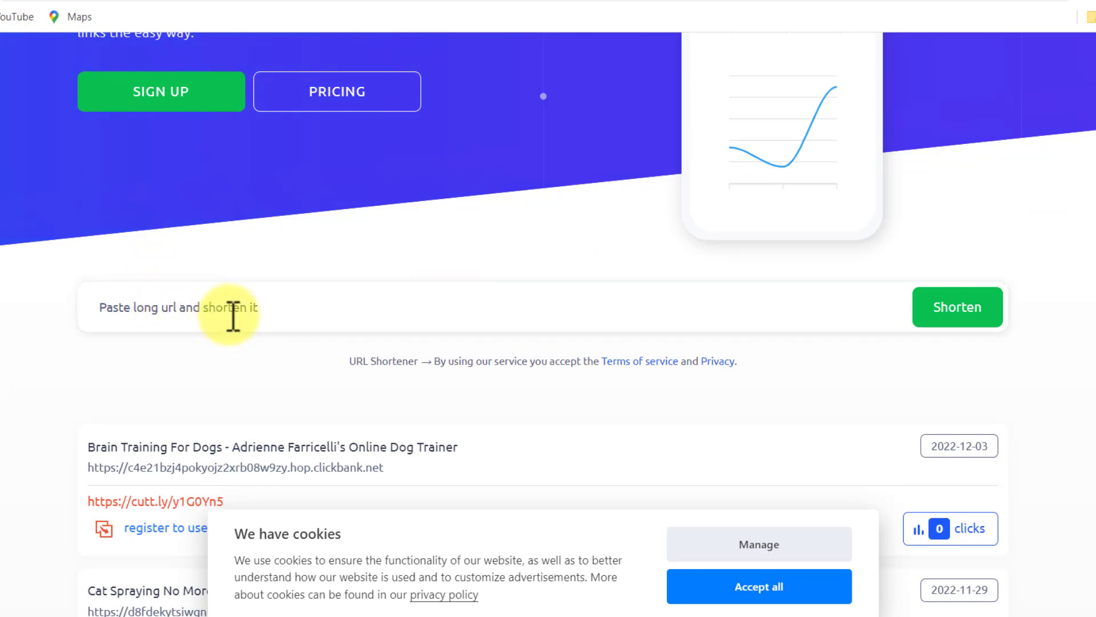
key(ctrl+v)
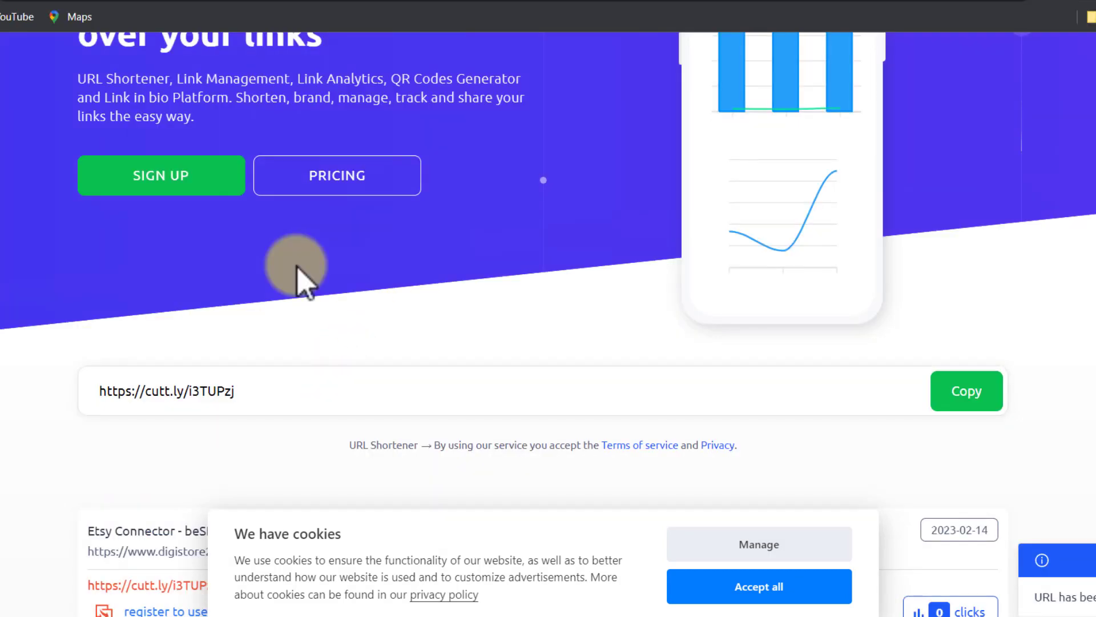
scroll(298, 269, down, 1)
scroll(837, 238, up, 1)
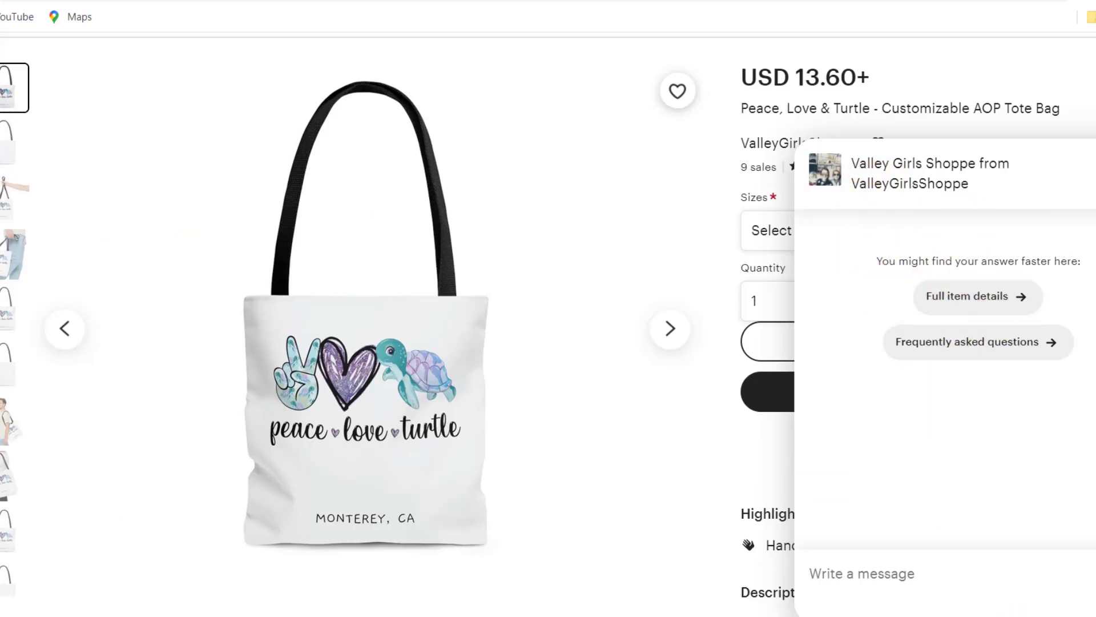
click(908, 577)
key(ctrl+v)
scroll(893, 538, down, 1)
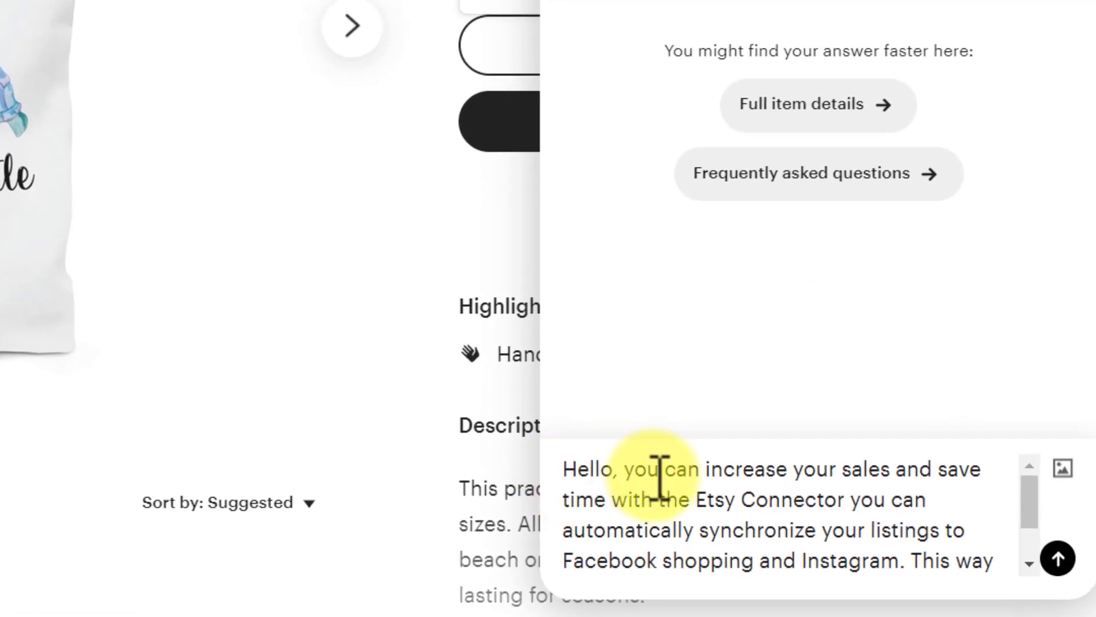
scroll(691, 473, down, 1)
scroll(737, 488, up, 1)
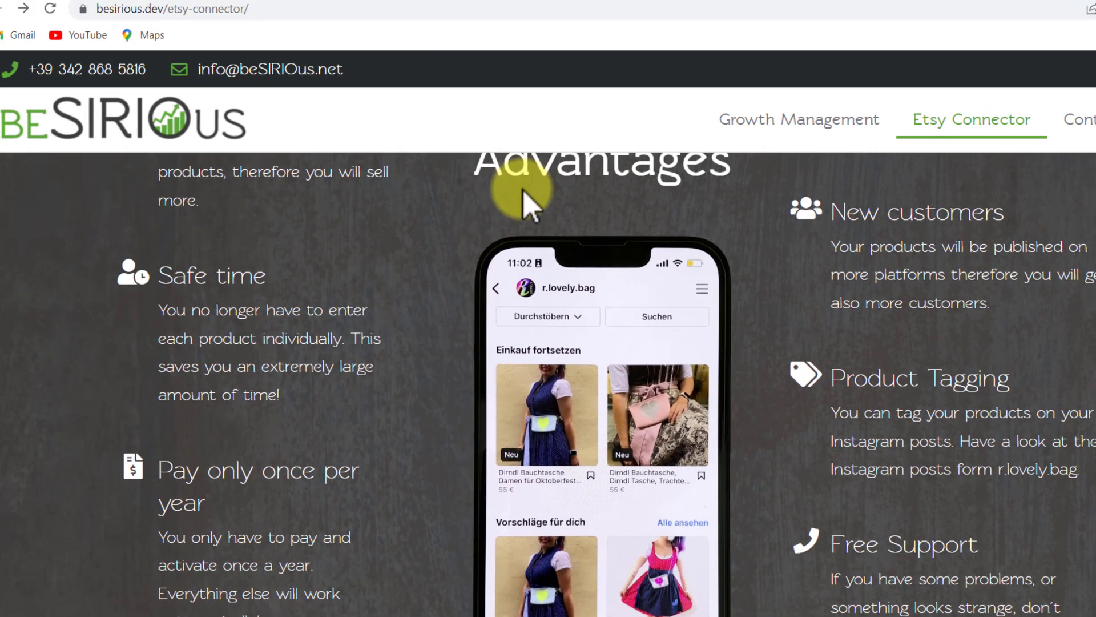
Step: Review the message's short link and the advantages listed on the Etsy Connector sales page
scroll(526, 196, up, 3)
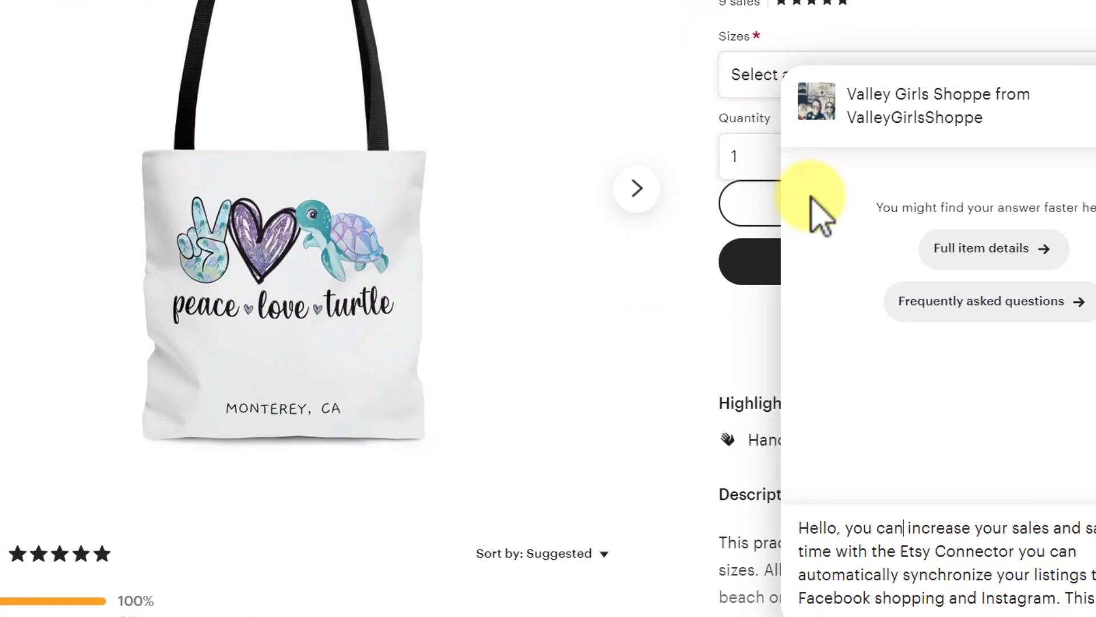
scroll(982, 514, down, 2)
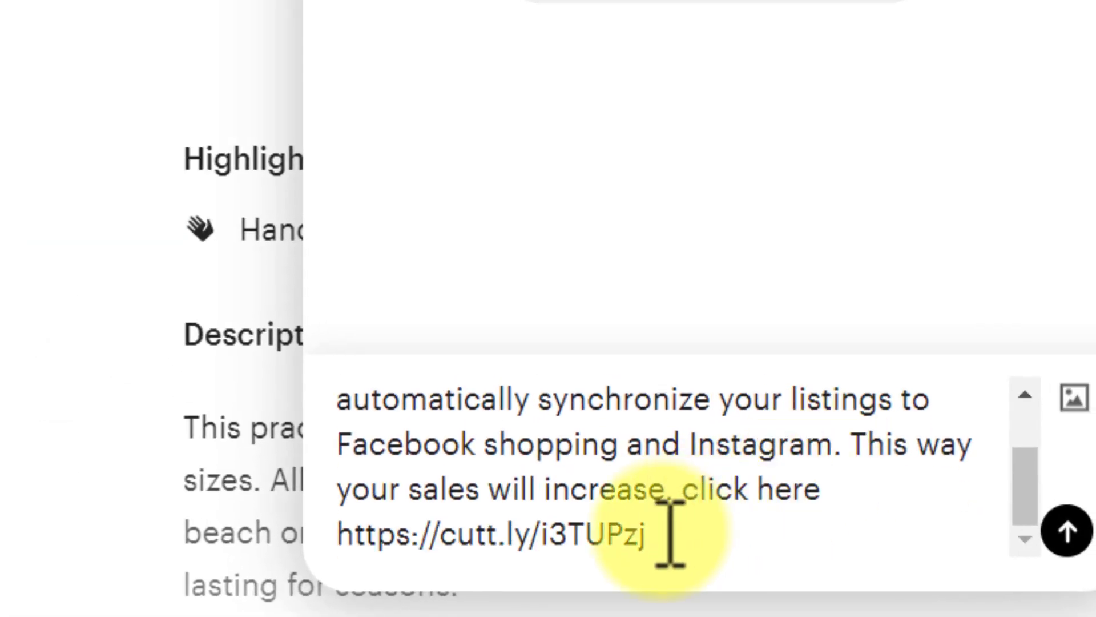
drag(656, 531, 338, 534)
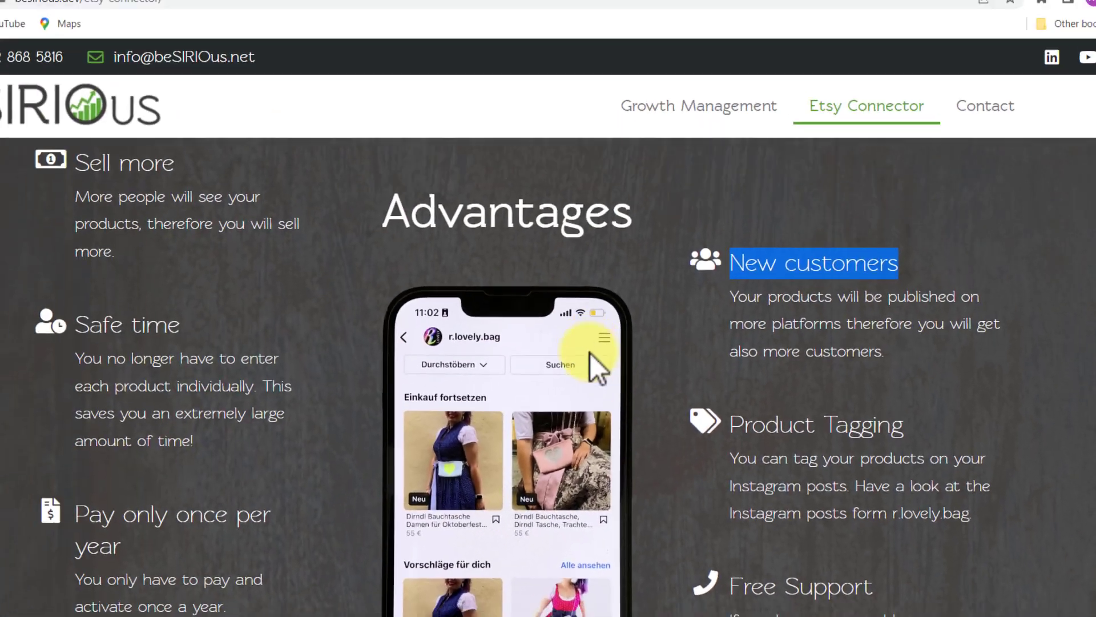
scroll(590, 354, down, 8)
scroll(598, 344, up, 10)
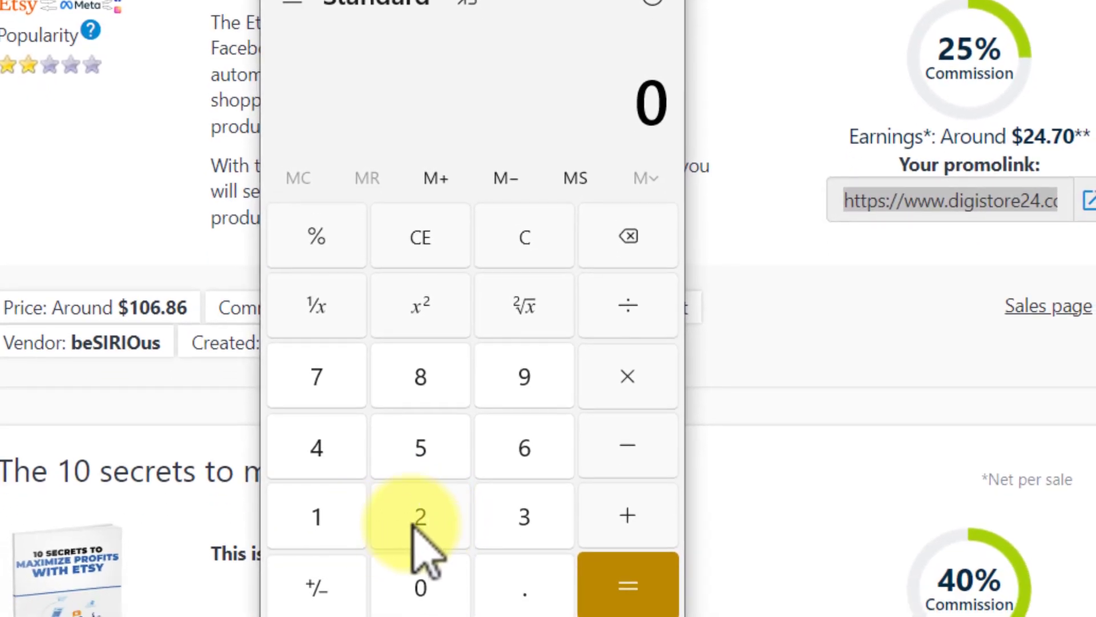
Step: Multiply the 24.70 earnings per sale by 6 in Calculator
text(24.70)
click(603, 350)
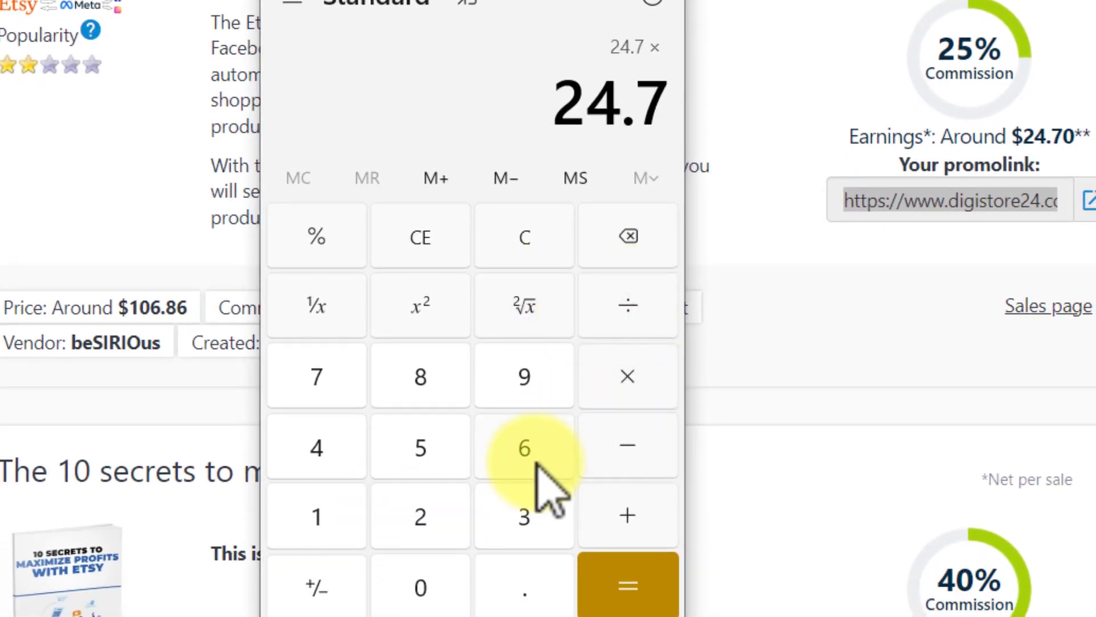
click(536, 461)
click(620, 584)
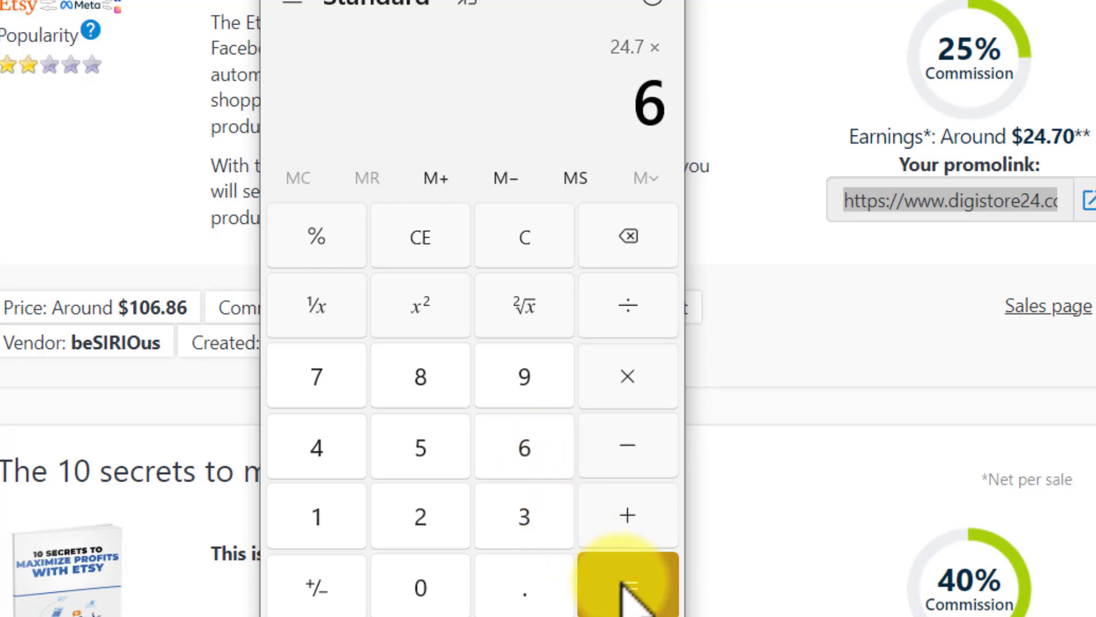
click(547, 117)
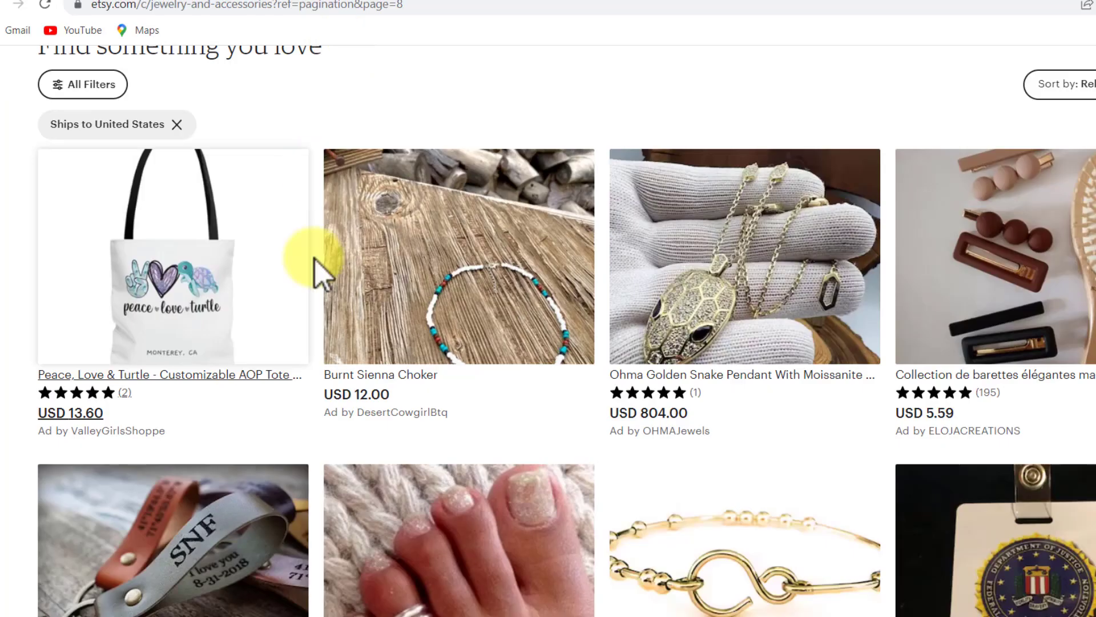
Step: Return to page 8 of the Etsy Jewelry & Accessories listings and look at the Clothing & Shoes subcategories
scroll(317, 262, up, 4)
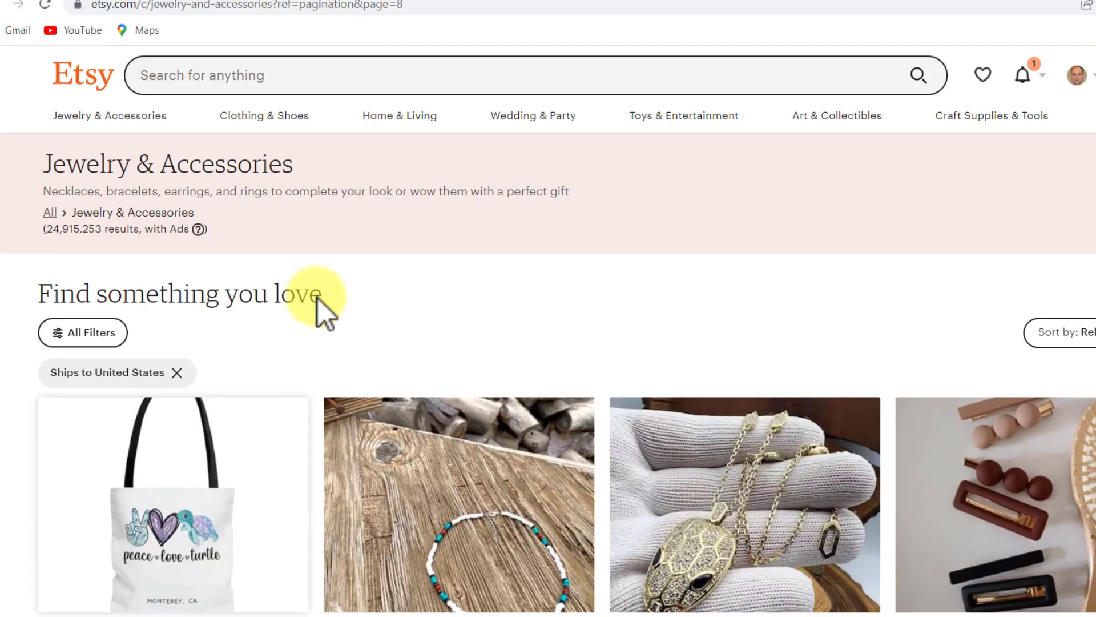
mouse_move(264, 122)
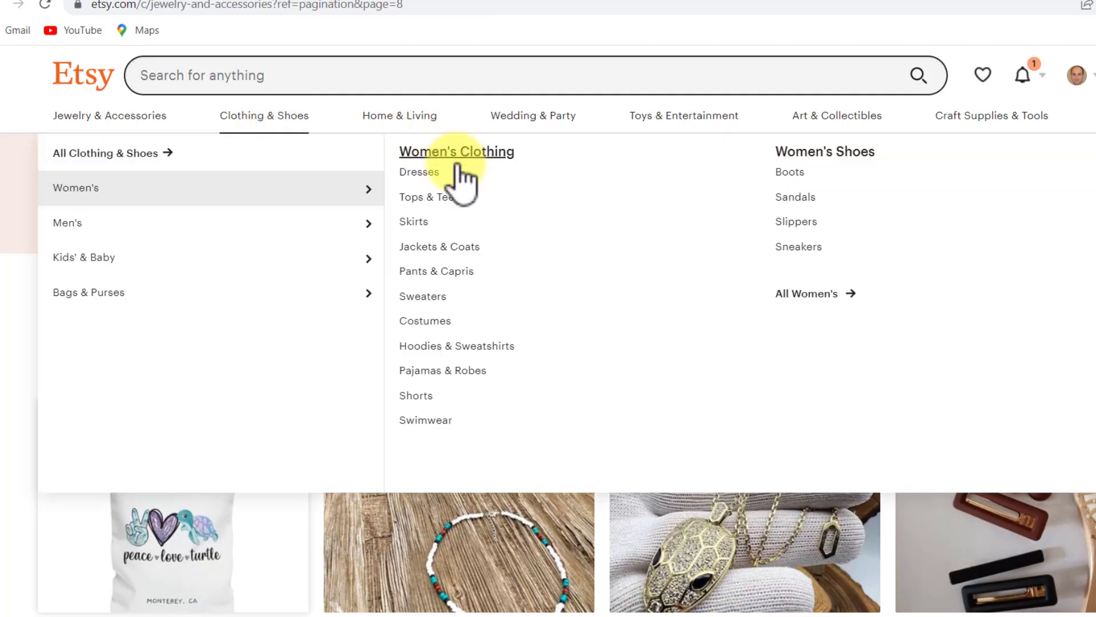